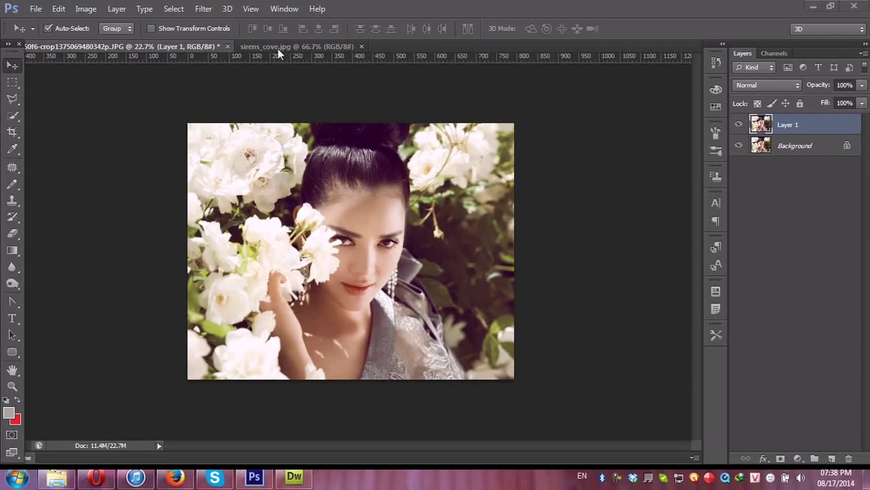
Step: Open the Filter menu for the flower portrait with its duplicate Layer 1
left_click(204, 9)
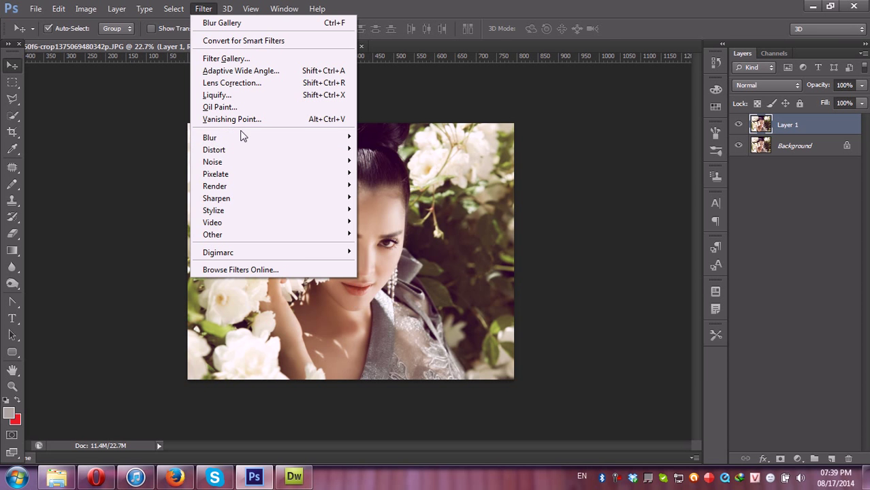
Step: Apply a 130 px Field Blur from the Blur Gallery to Layer 1
left_click(389, 137)
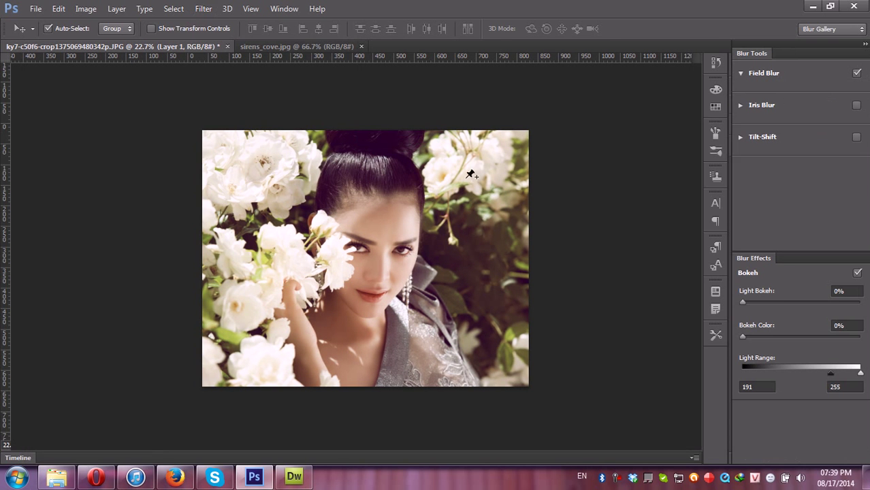
left_click_drag(372, 271, 355, 265)
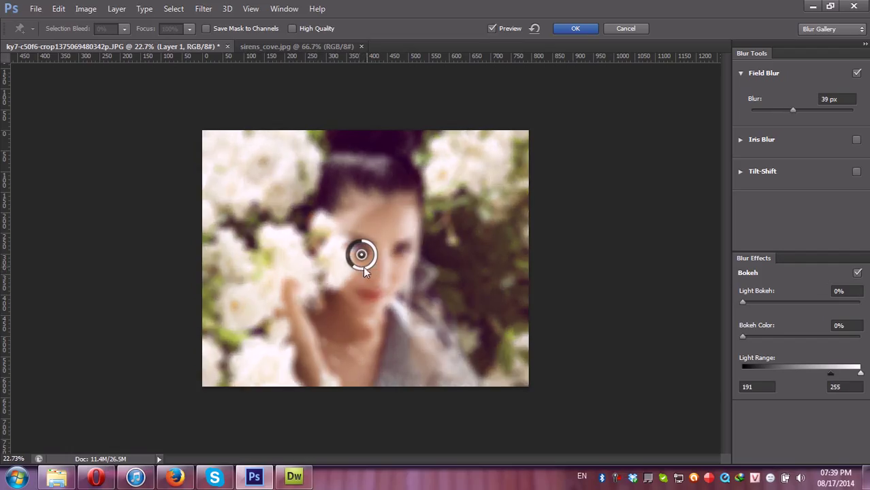
left_click_drag(793, 110, 808, 110)
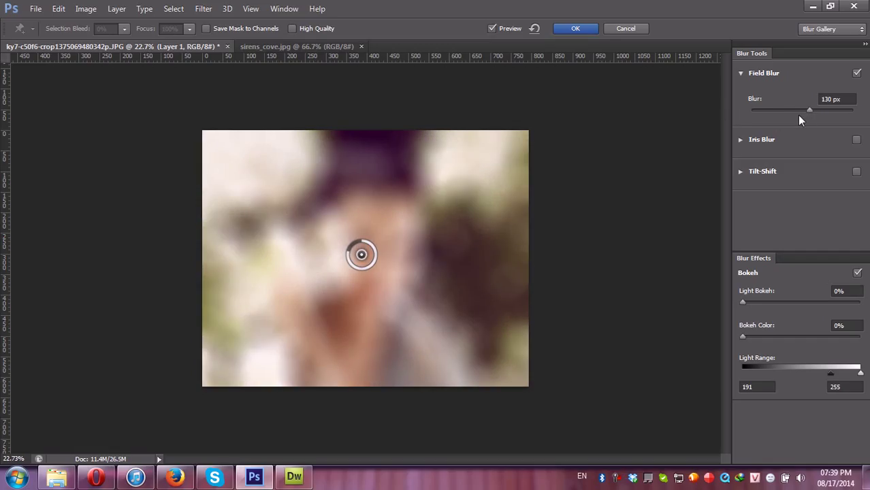
left_click(575, 28)
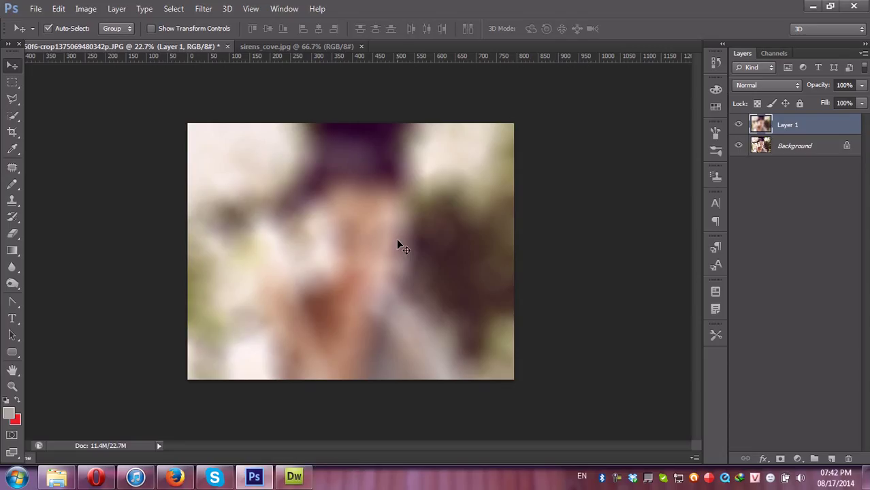
Step: Delete an inset rectangle from blurred Layer 1, leaving a blurred border, and deselect
left_click(13, 82)
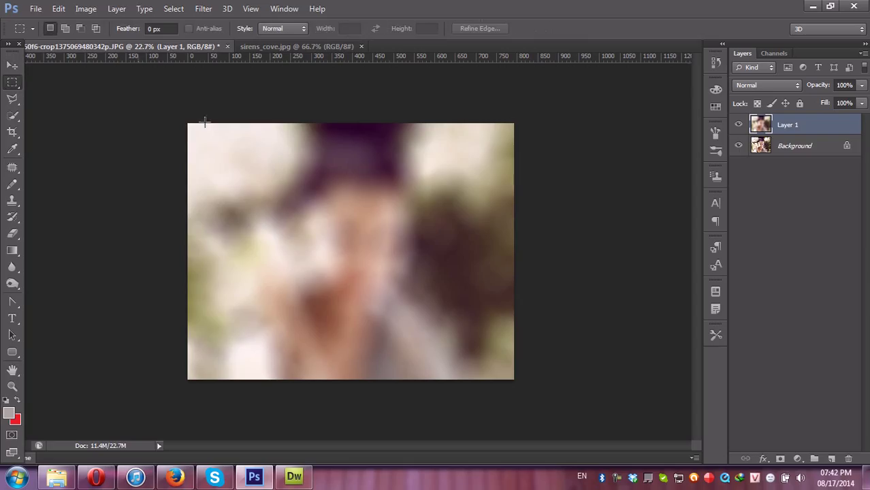
left_click_drag(203, 136, 500, 369)
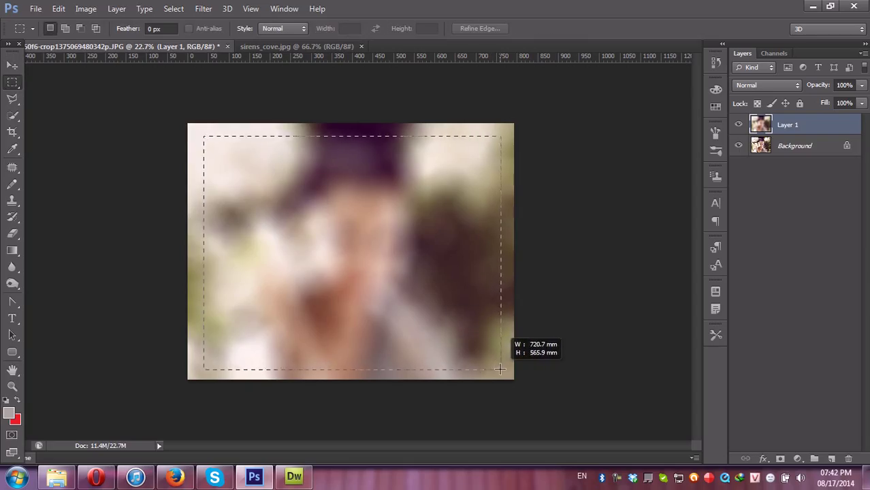
left_click_drag(500, 368, 500, 369)
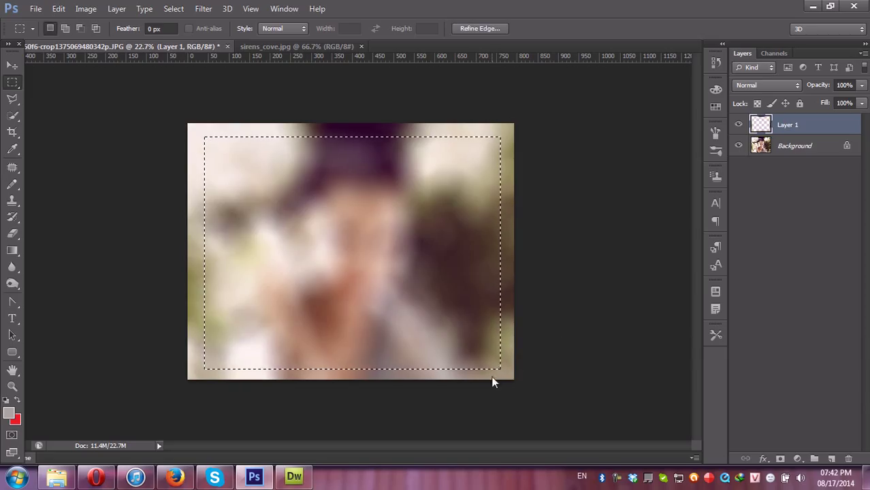
key("Delete")
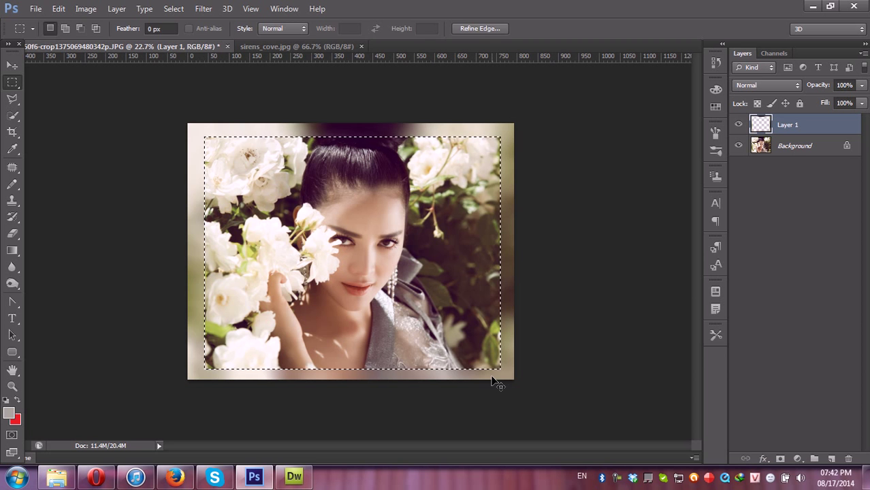
key("ctrl+d")
right_click(754, 130)
left_click(738, 134)
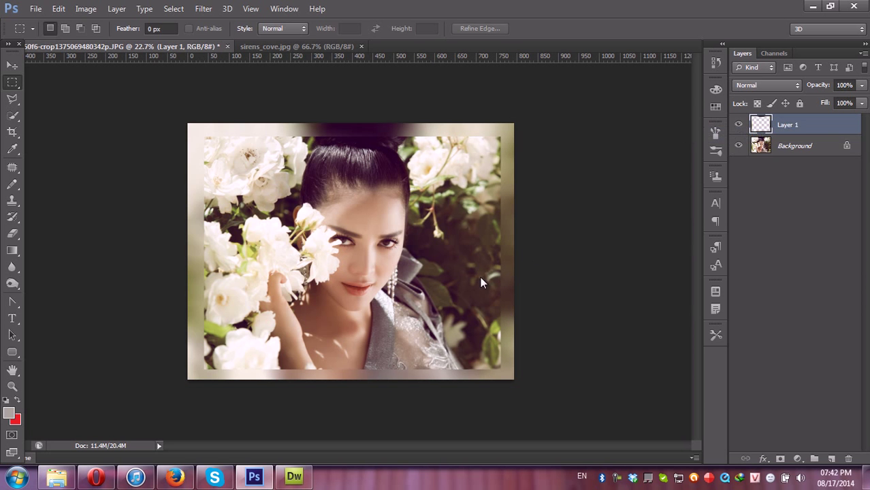
Step: Set Layer 1 opacity to 99 and add an 18 px Multiply Inner Shadow
key("Down")
left_click(478, 333)
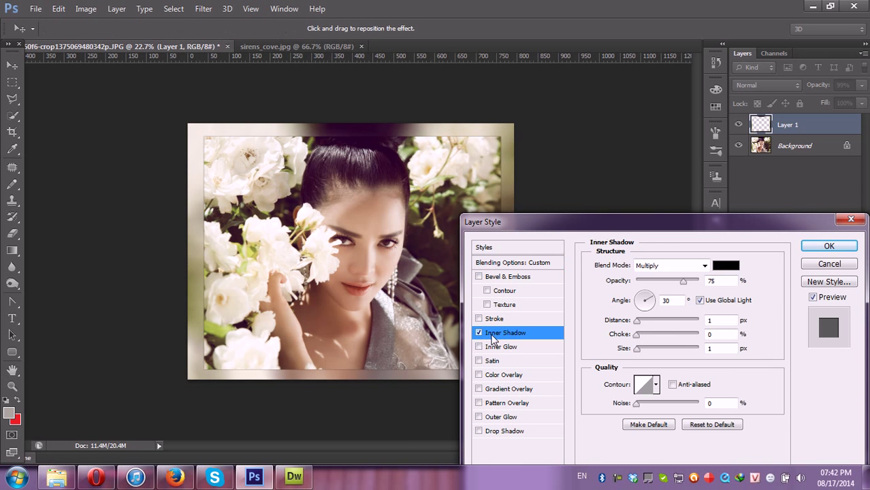
left_click_drag(641, 352, 647, 360)
left_click(704, 266)
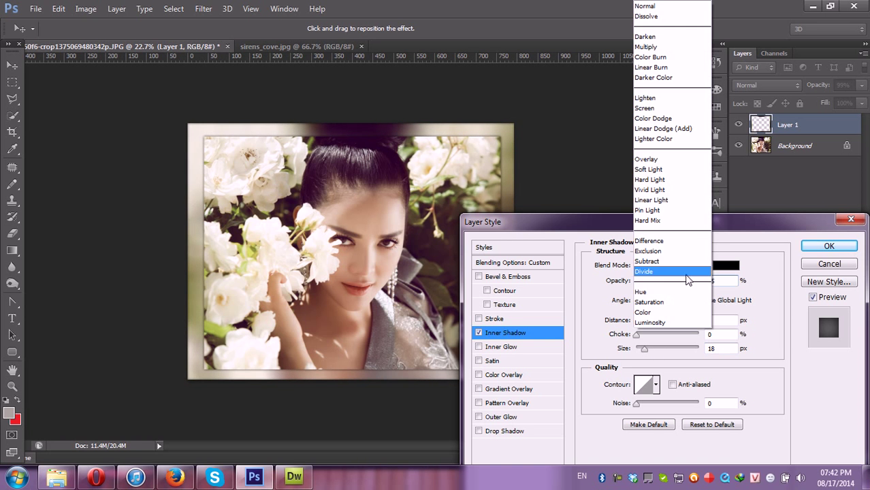
left_click(746, 382)
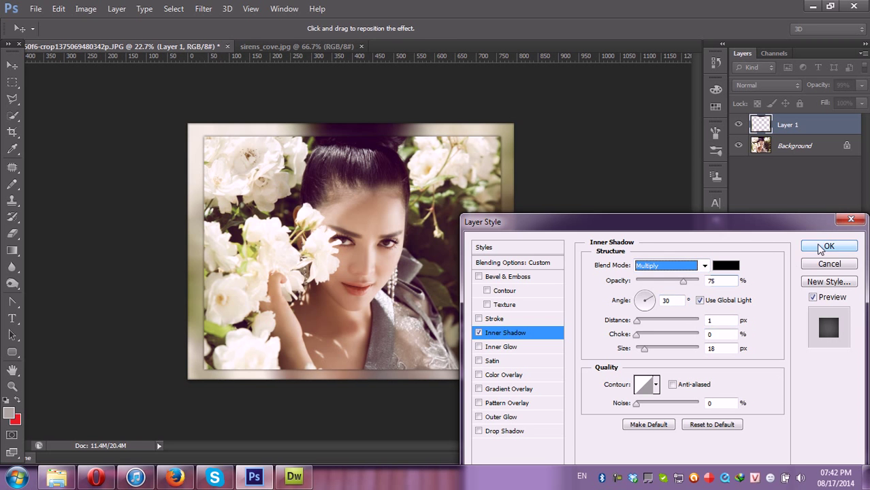
left_click(820, 249)
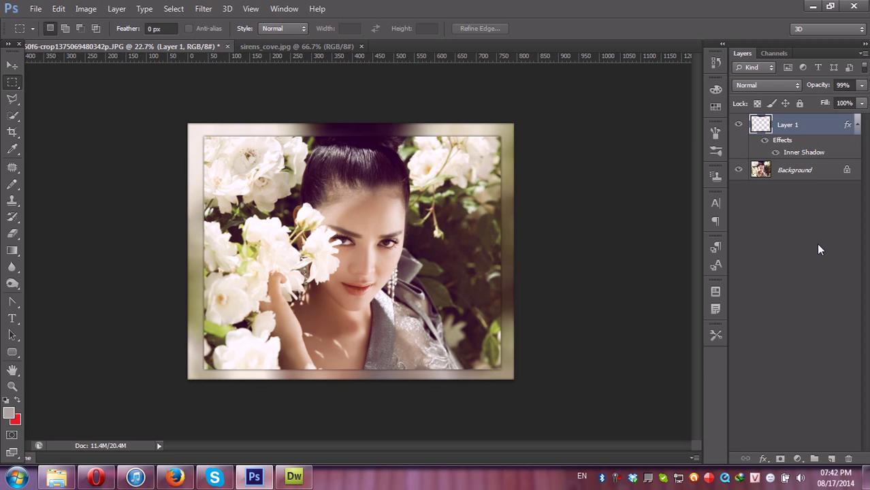
Step: Duplicate the Background layer and move the copy above Layer 1
left_click(804, 179)
key("ctrl+j")
left_click_drag(804, 176, 795, 128)
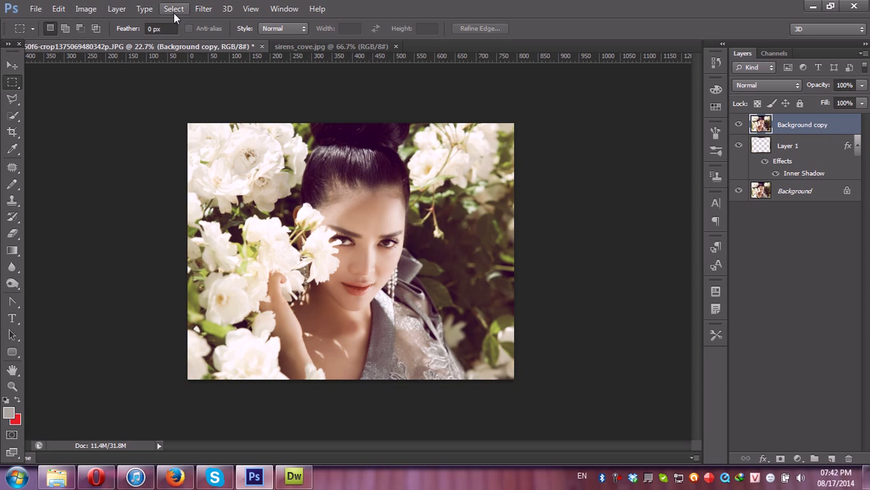
Step: Apply a 175 px Iris Blur with the sharp ellipse widened around the face
left_click(203, 9)
mouse_move(272, 137)
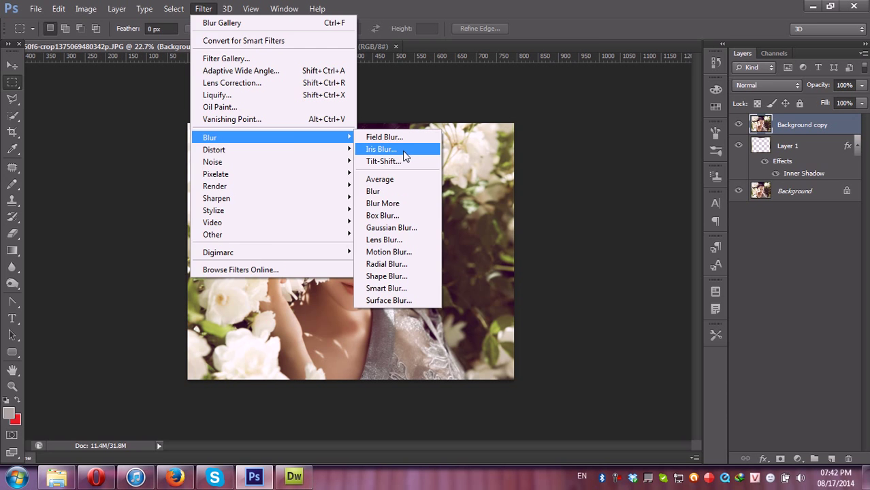
left_click(381, 149)
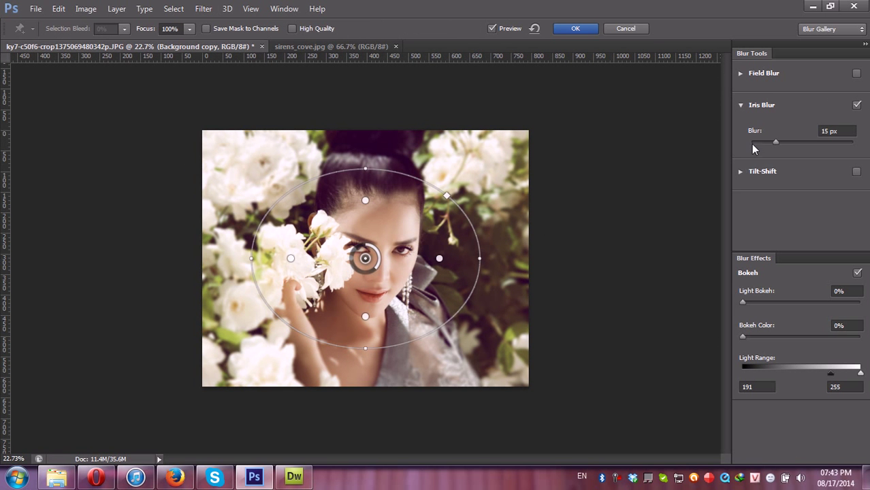
left_click_drag(774, 142, 819, 148)
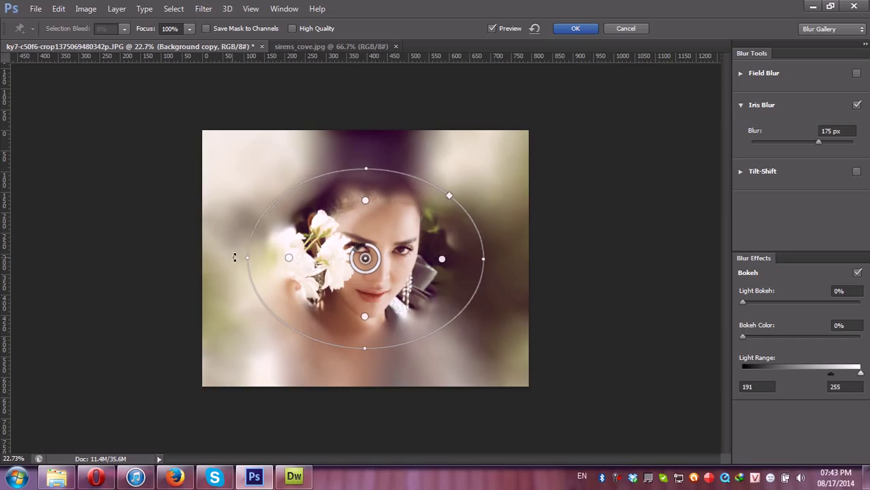
left_click_drag(250, 258, 195, 252)
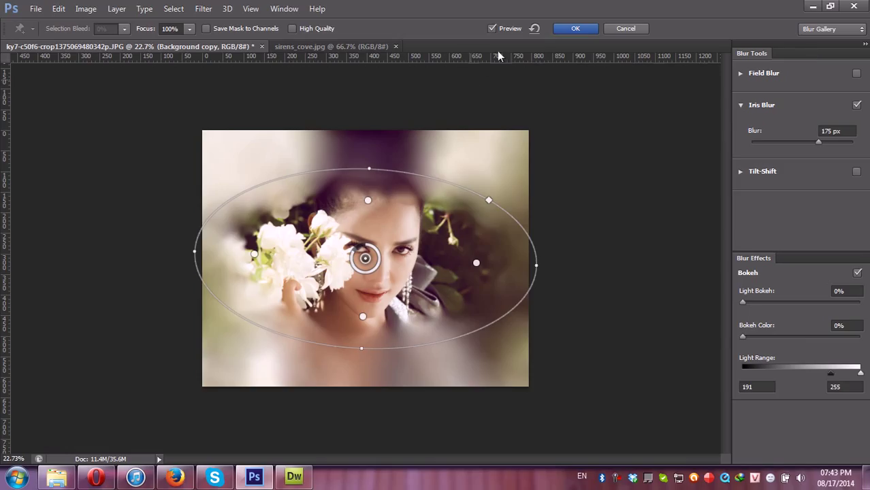
left_click(582, 29)
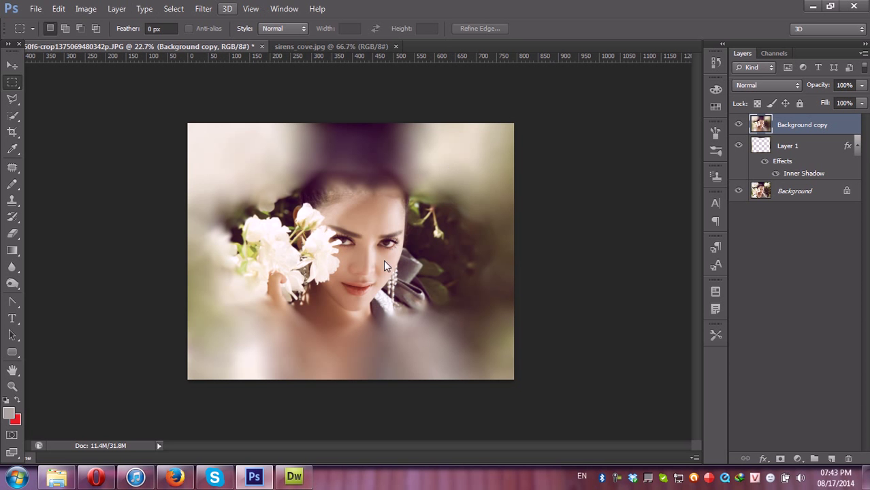
Step: Open the couple photo from Explorer, zoom to 50%, and duplicate the background as Layer 1
left_click(57, 476)
mouse_move(314, 99)
left_mouse_down()
mouse_move(259, 470)
mouse_move(681, 401)
left_mouse_up()
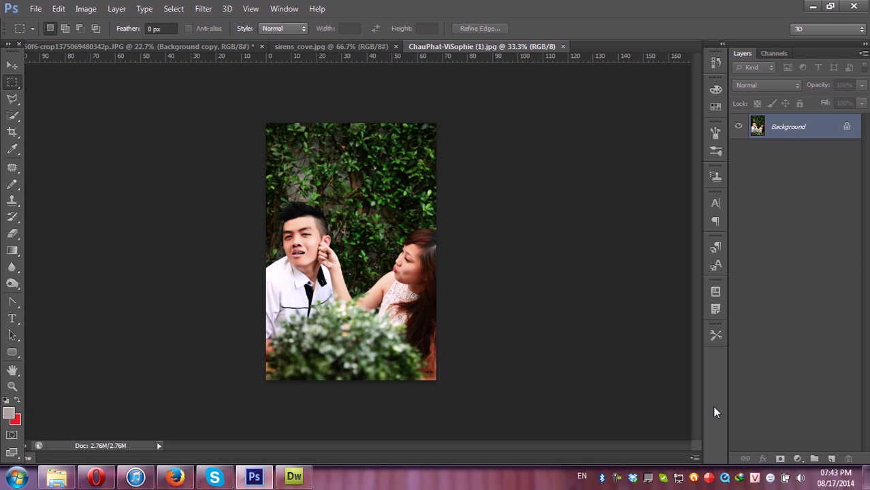
key("ctrl+plus")
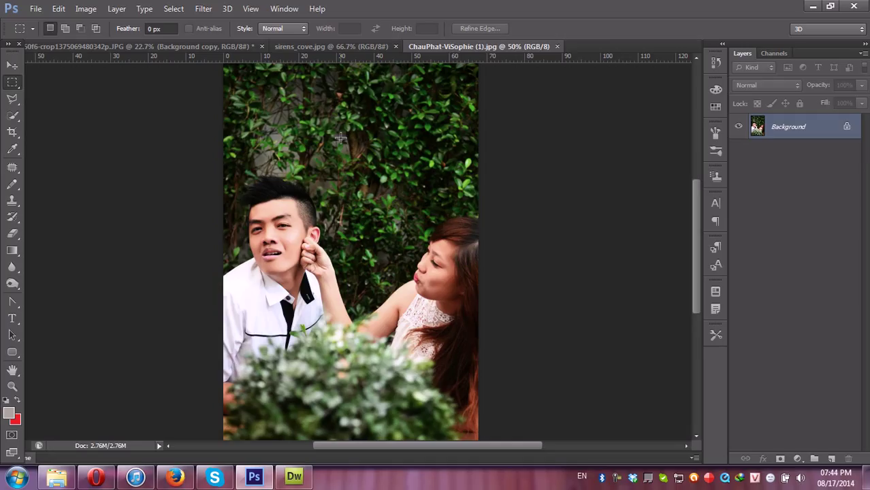
key("ctrl+j")
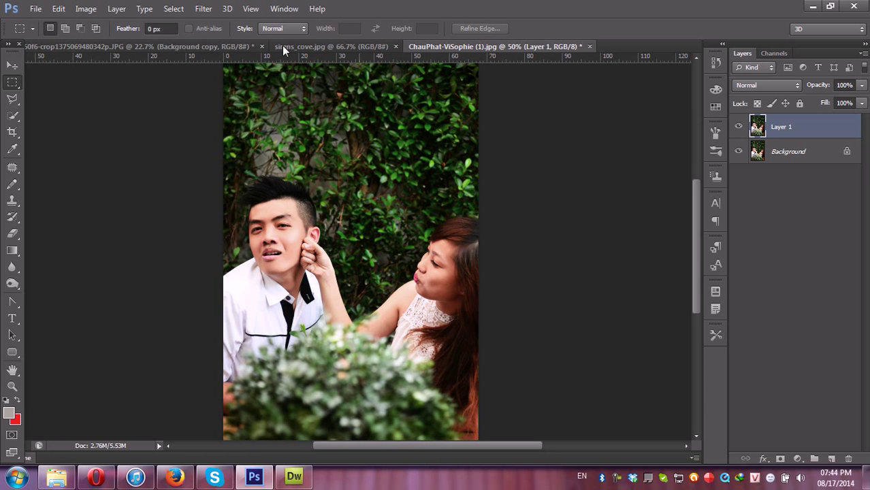
left_click(204, 9)
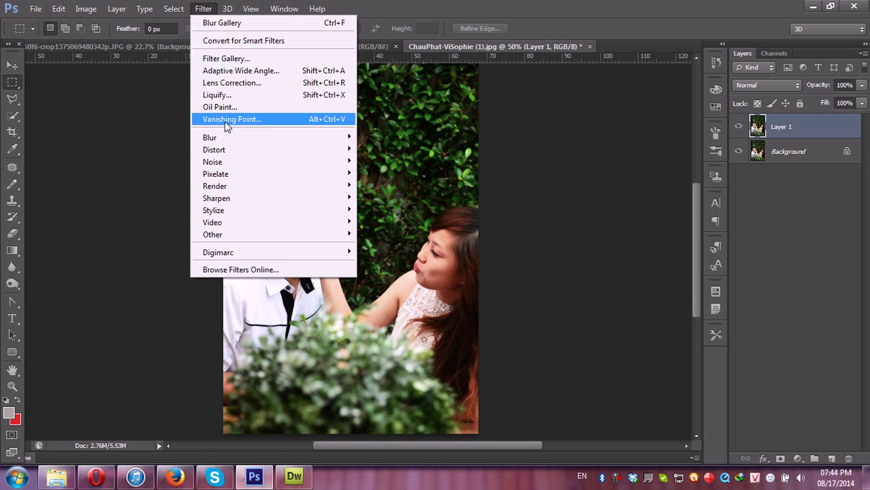
mouse_move(272, 137)
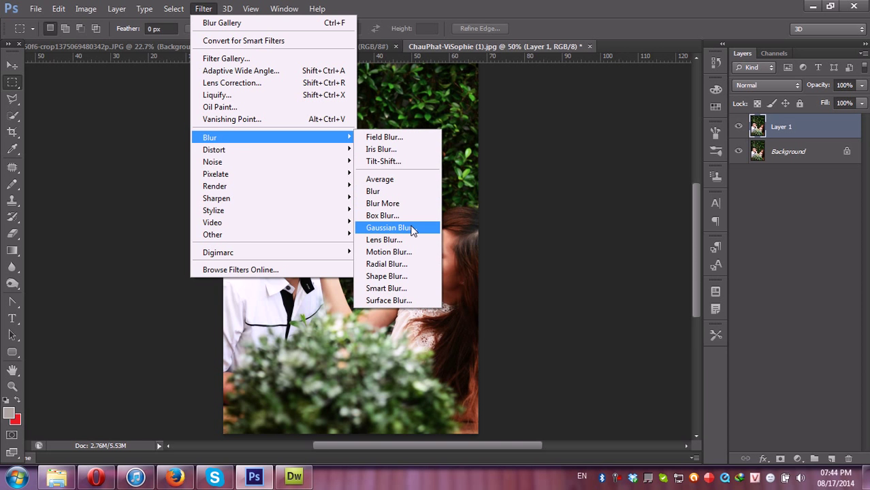
Step: Apply a light 3.4 px Gaussian Blur to Layer 1 of the couple photo
left_click(411, 230)
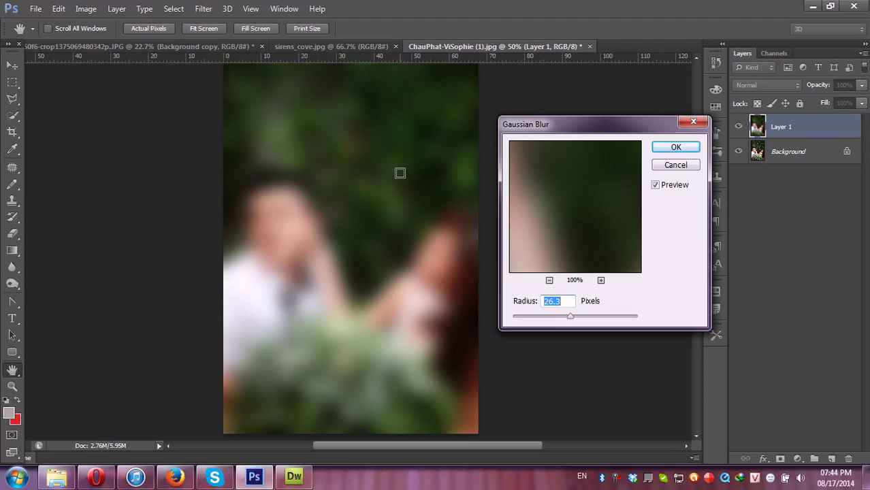
key("Up")
mouse_move(544, 320)
left_mouse_down()
mouse_move(522, 321)
mouse_move(543, 321)
mouse_move(535, 321)
left_mouse_up()
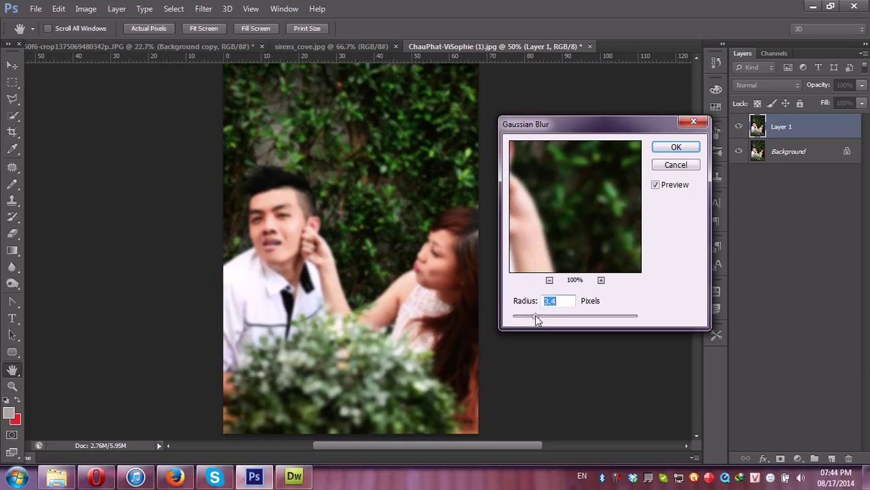
left_click(674, 150)
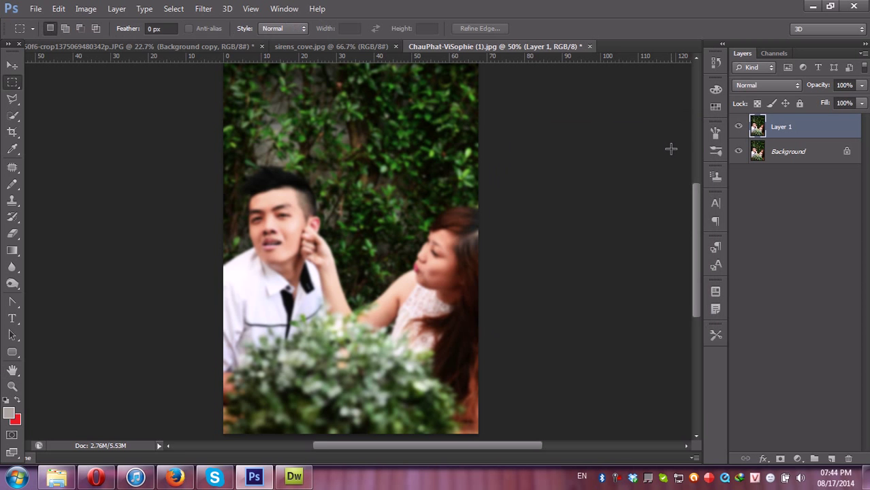
Step: Hide Layer 1 and Quick-Select the man's face up to his hairline
left_click(738, 126)
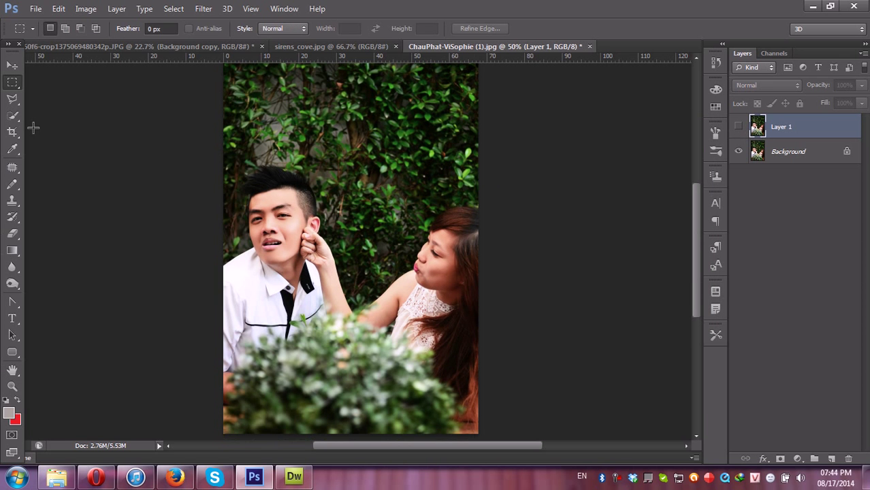
left_click(13, 120)
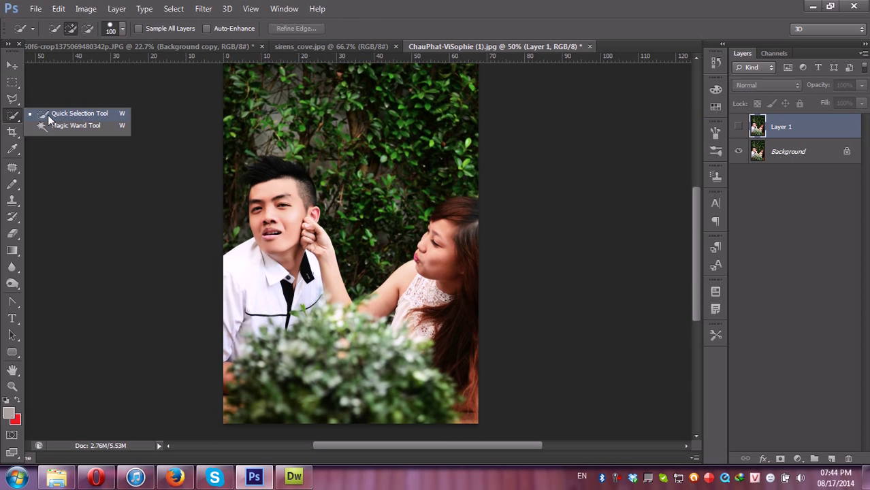
left_click(49, 114)
left_click(273, 199)
scroll(273, 194, "down", 1)
mouse_move(273, 191)
left_mouse_down()
mouse_move(266, 167)
mouse_move(266, 282)
mouse_move(337, 281)
mouse_move(428, 310)
mouse_move(456, 206)
left_mouse_up()
Step: Add the man's hair to the selection, subtract excess, and show Layer 1 again
scroll(428, 299, "down", 1)
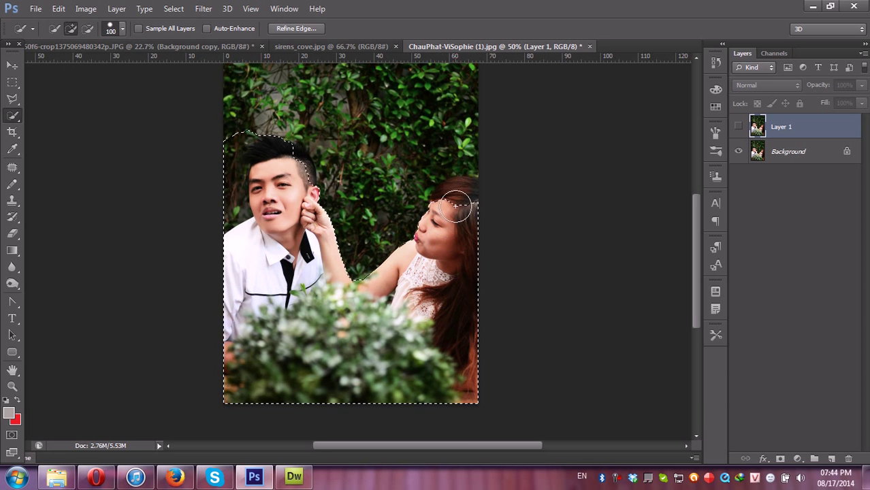
left_click_drag(301, 151, 237, 167)
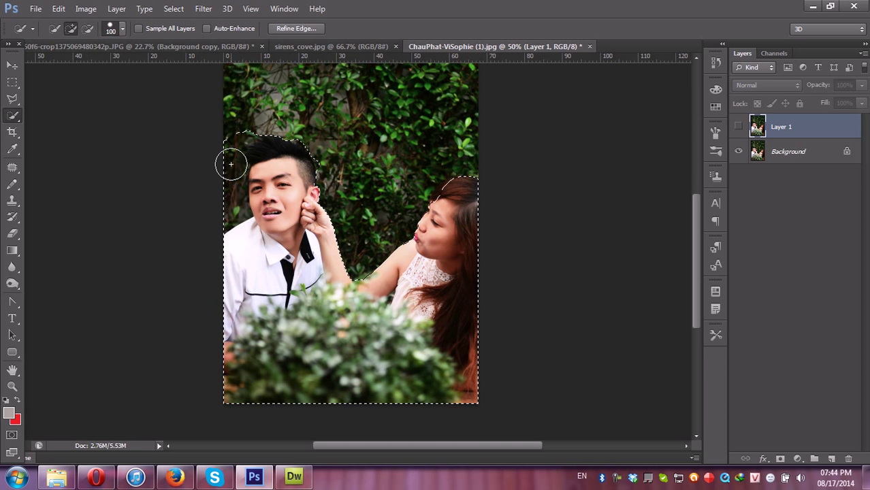
key("alt")
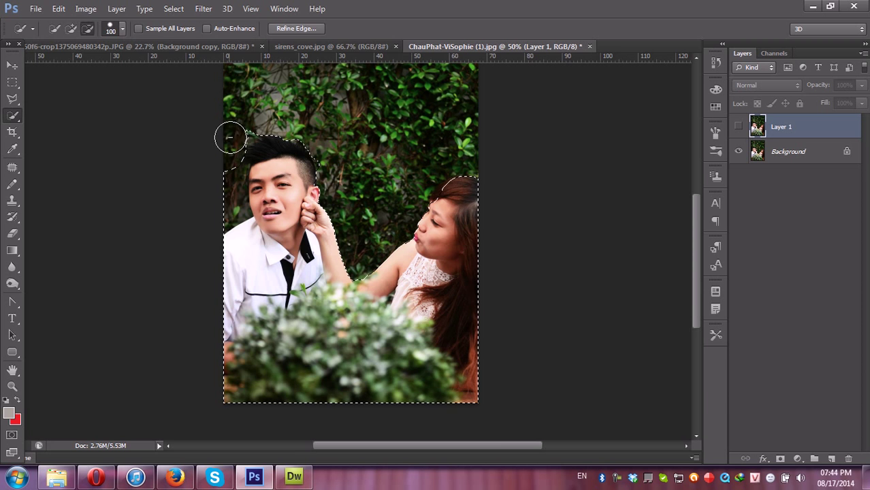
scroll(237, 131, "up", 1)
scroll(224, 182, "down", 1)
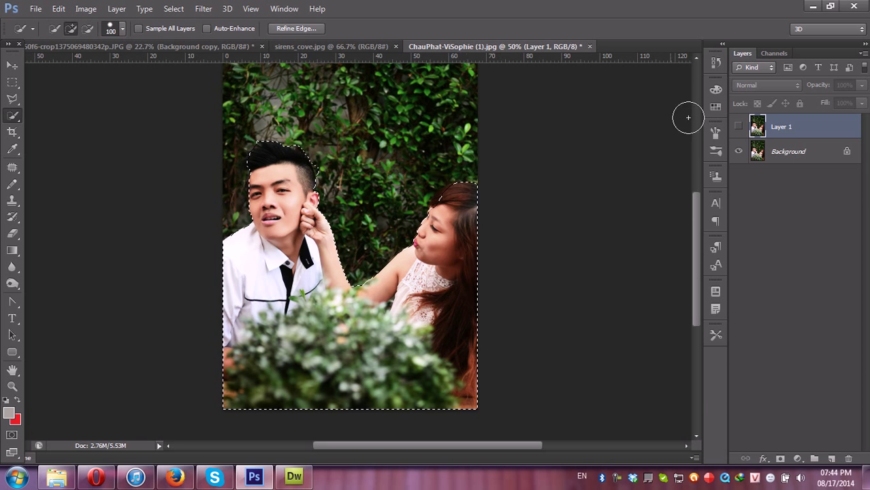
left_click(739, 128)
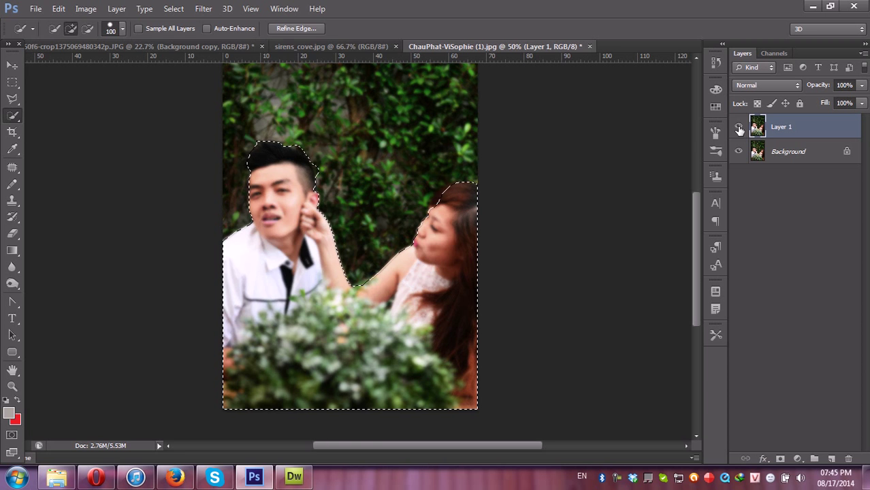
Step: Delete the selected couple from blurred Layer 1 and deselect
key("Delete")
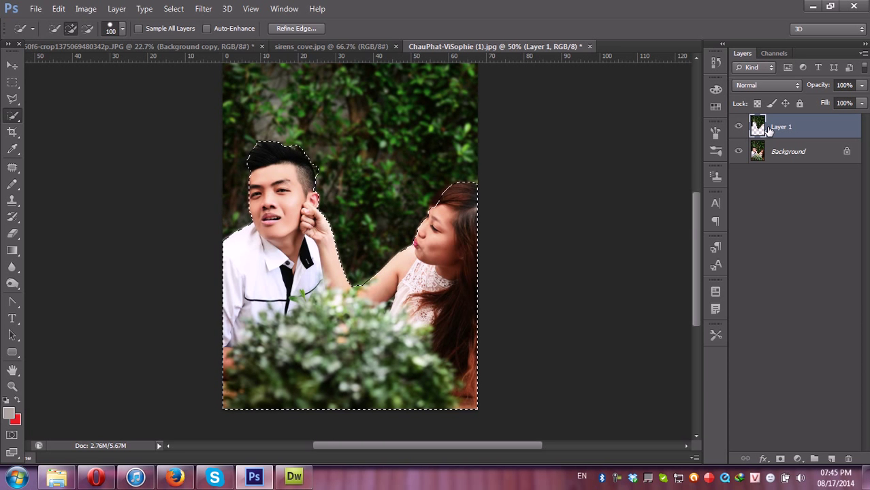
key("ctrl+d")
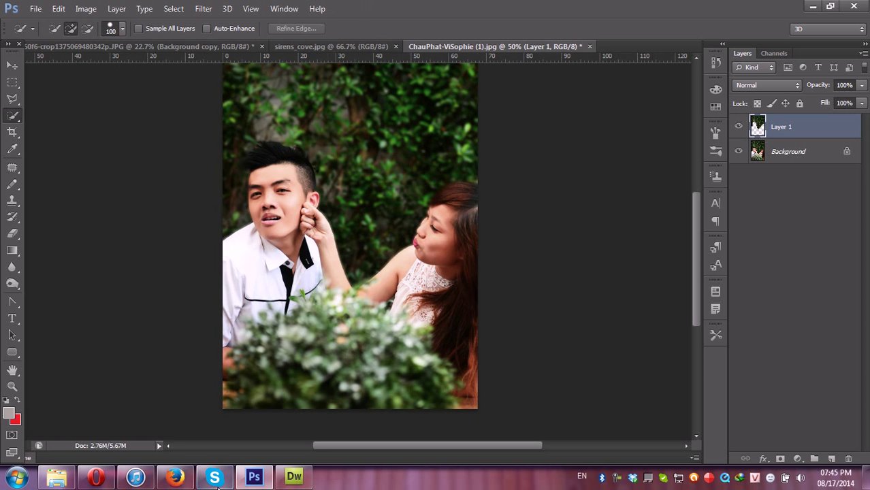
left_click(203, 9)
mouse_move(272, 137)
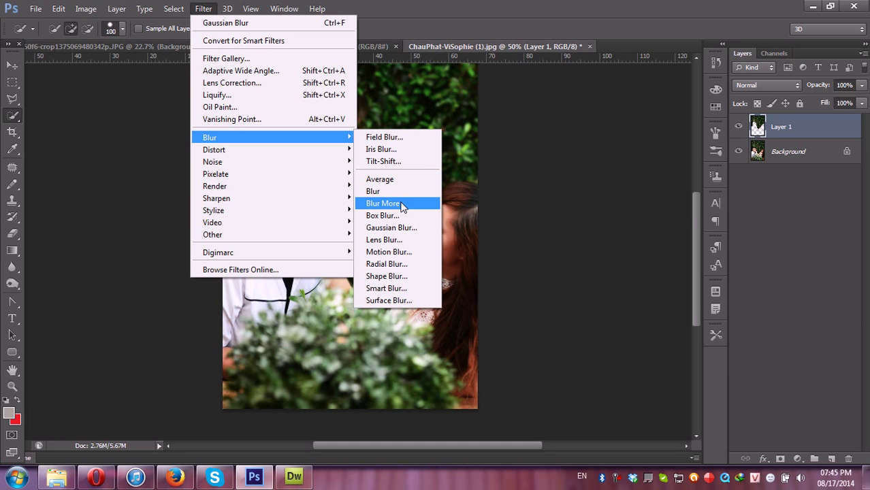
left_click(399, 246)
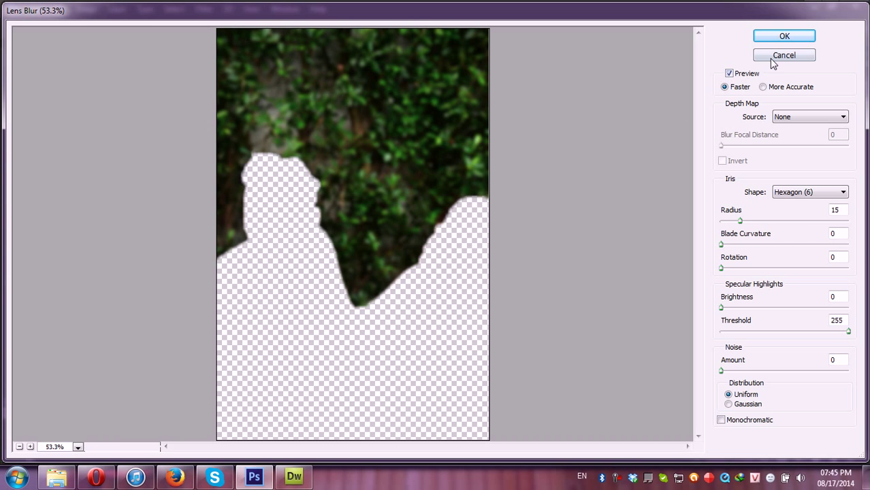
left_click_drag(740, 221, 783, 222)
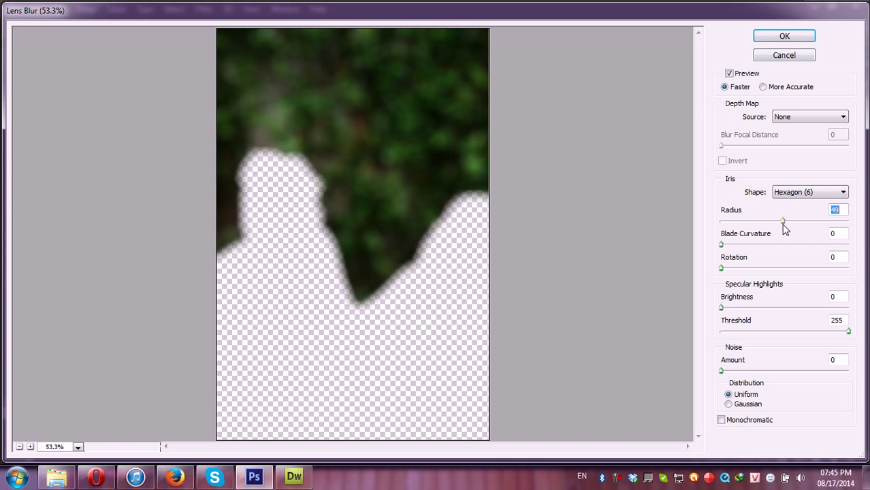
left_click_drag(721, 243, 775, 244)
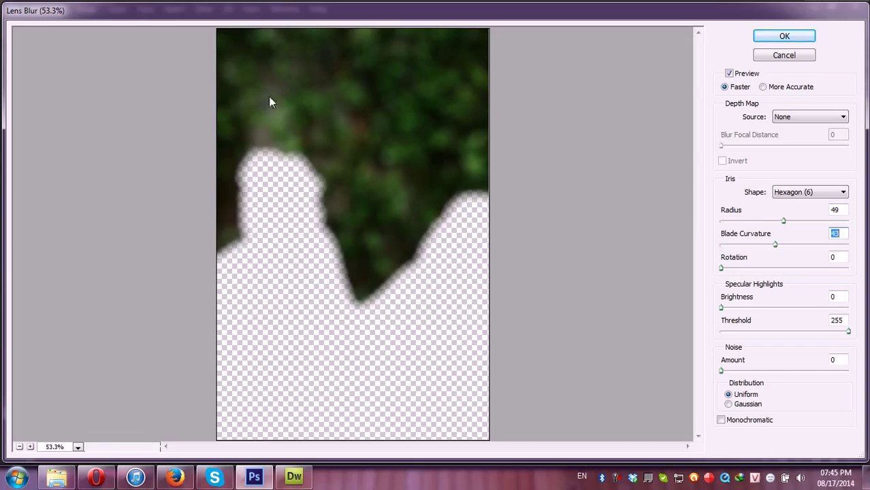
left_click(757, 268)
left_click(782, 58)
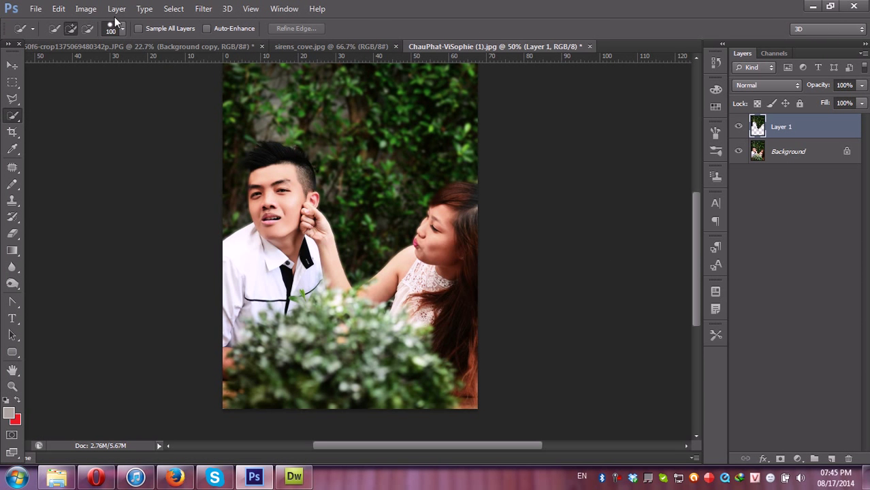
Step: Open 5141745.jpg, the boy on a mini motorbike, from the tap9 folder
left_click(99, 46)
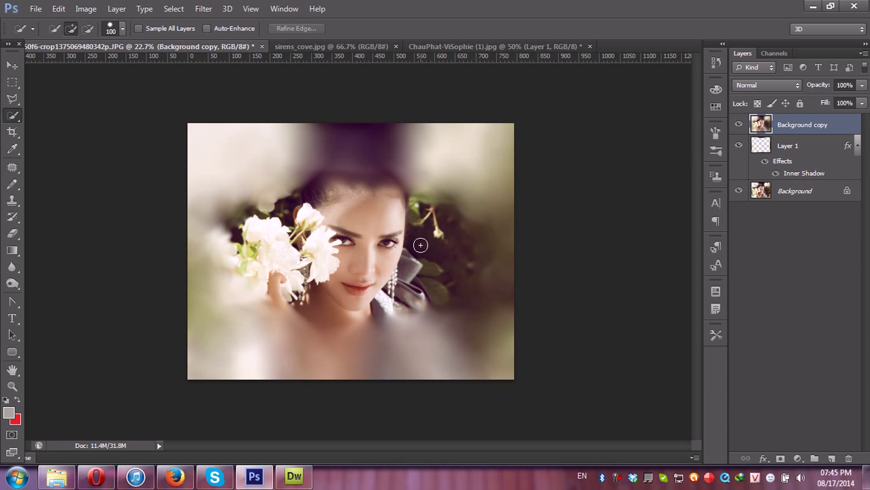
left_click(203, 8)
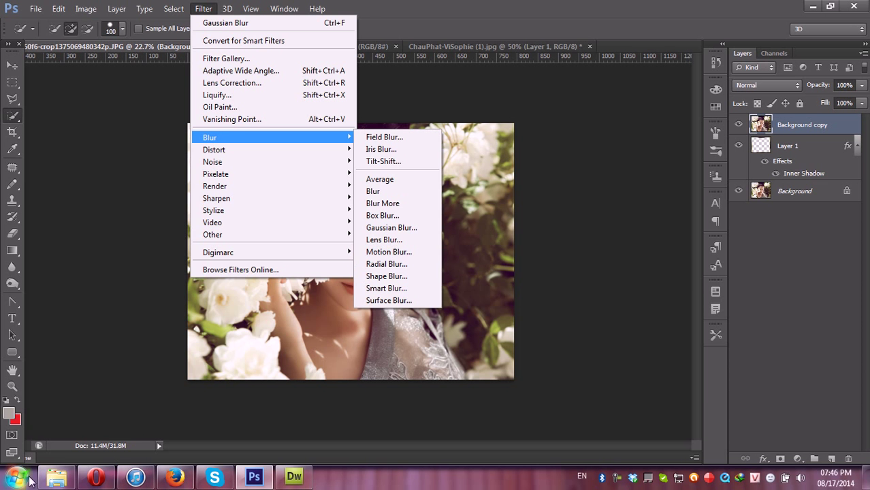
left_click(57, 476)
left_click_drag(220, 139, 709, 401)
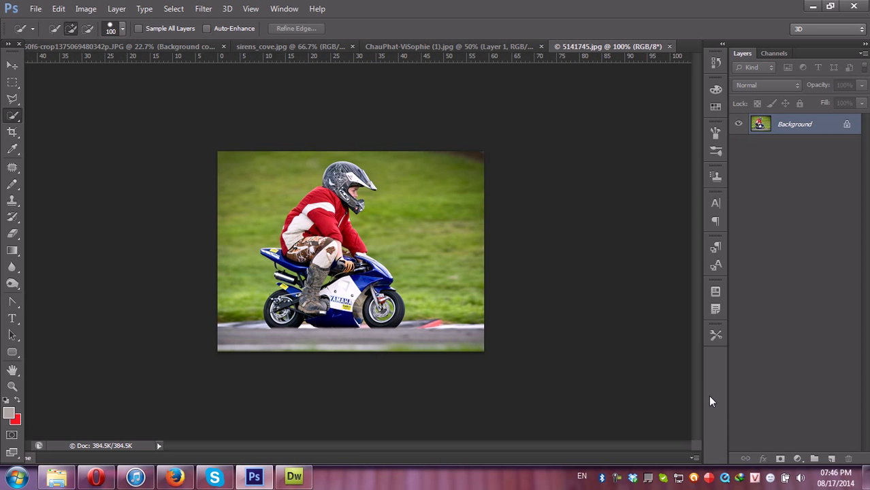
Step: Duplicate the motorbike layer and give Layer 1 a 0°, 79-pixel motion blur
key("ctrl+j")
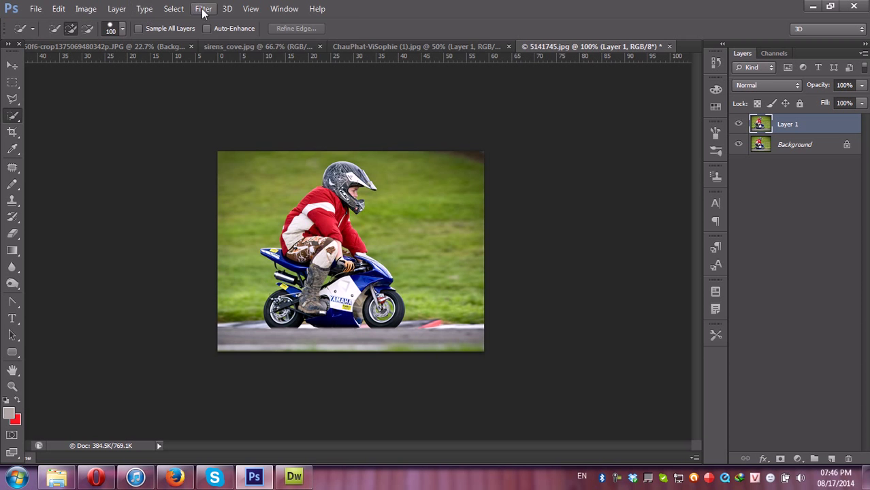
left_click(203, 9)
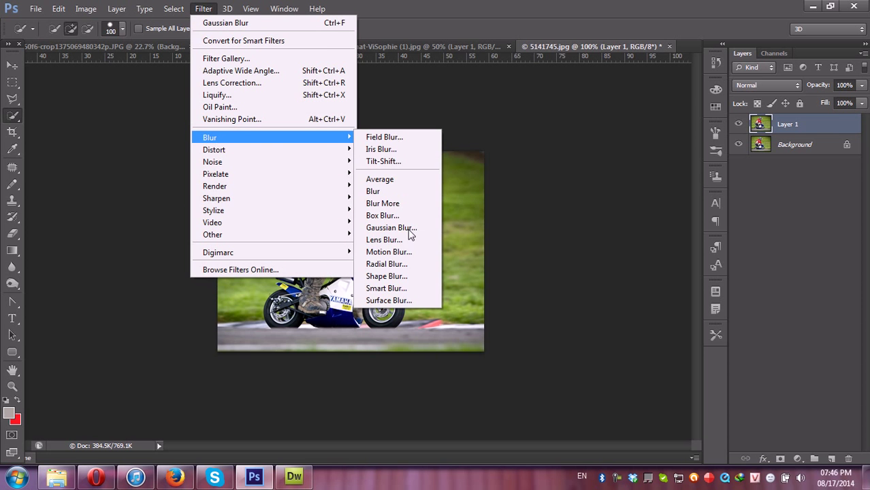
left_click(391, 258)
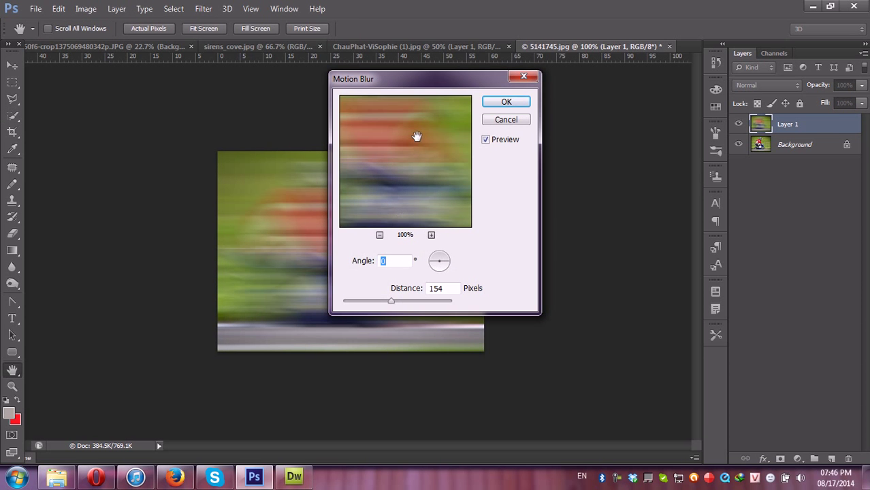
left_click_drag(452, 82, 665, 129)
left_click_drag(601, 340, 580, 341)
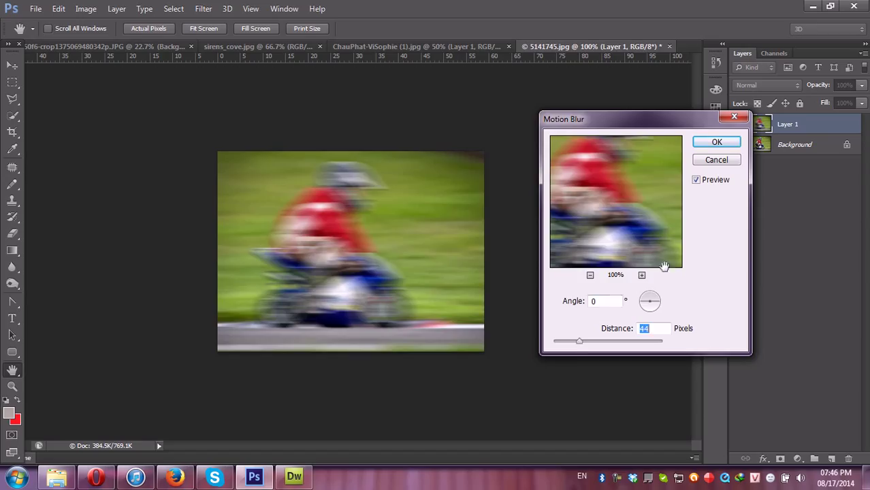
left_click(653, 294)
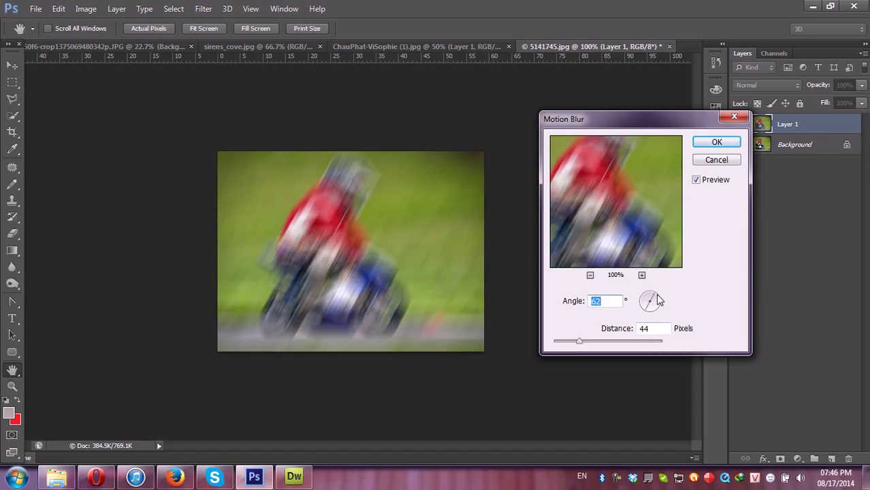
left_click(658, 301)
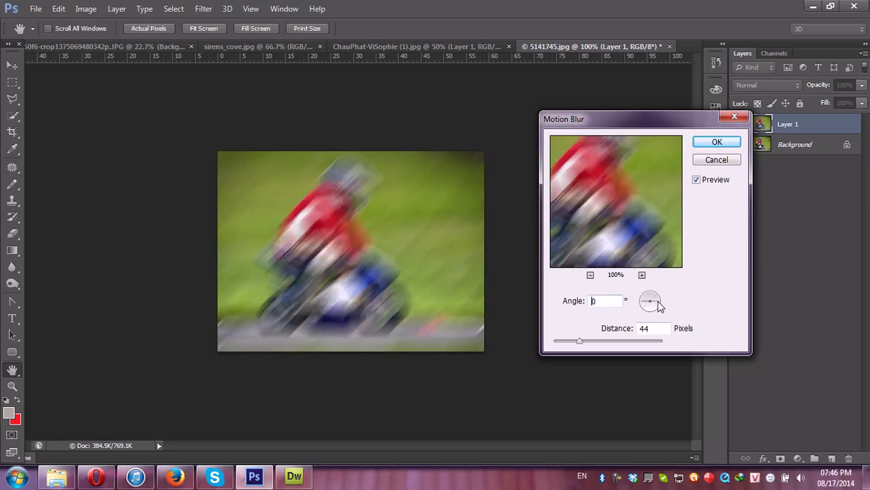
left_click(657, 301)
type("25")
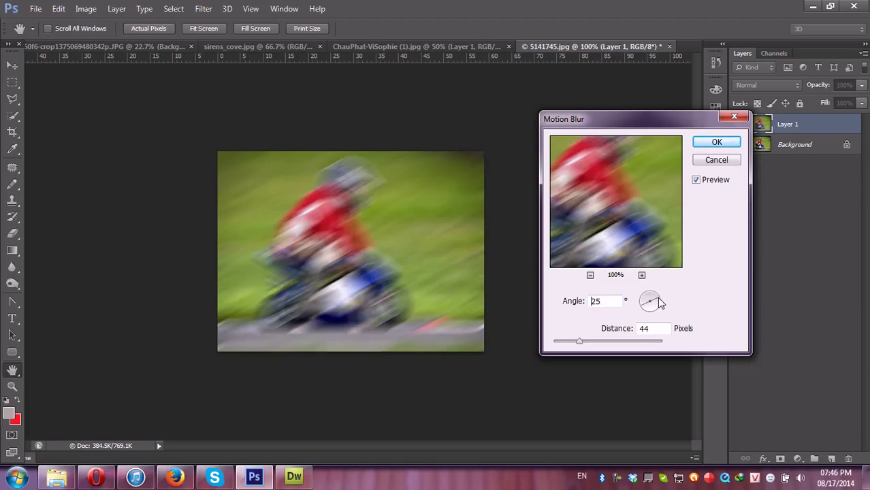
left_click(658, 303)
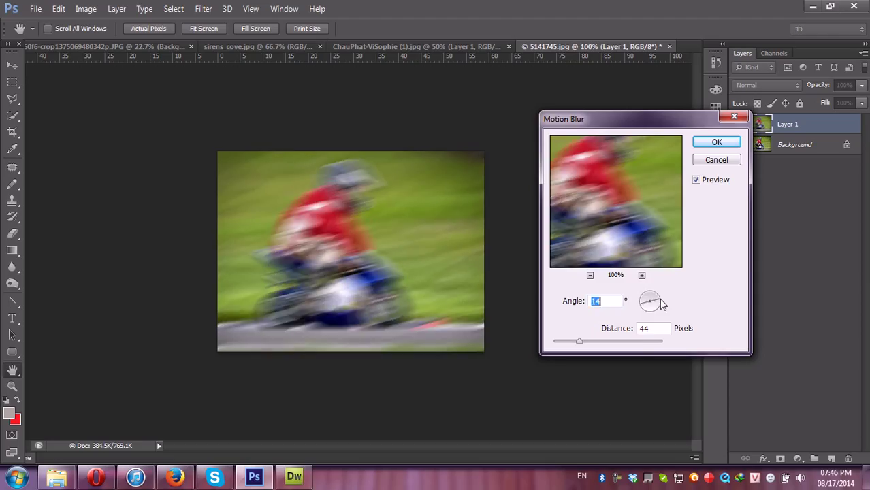
left_click(623, 341)
left_click(588, 341)
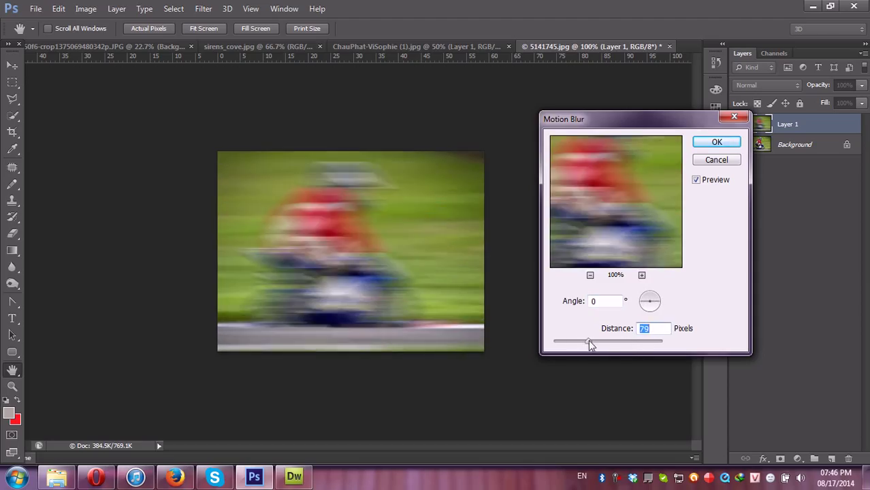
left_click(717, 144)
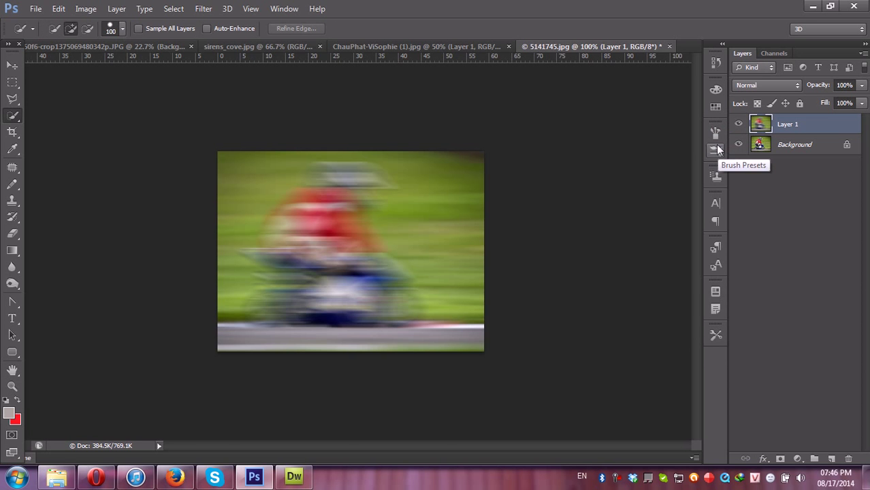
Step: Erase the blur over the rider's helmet and jacket with a 200-pixel eraser, then undo it
left_click(12, 234)
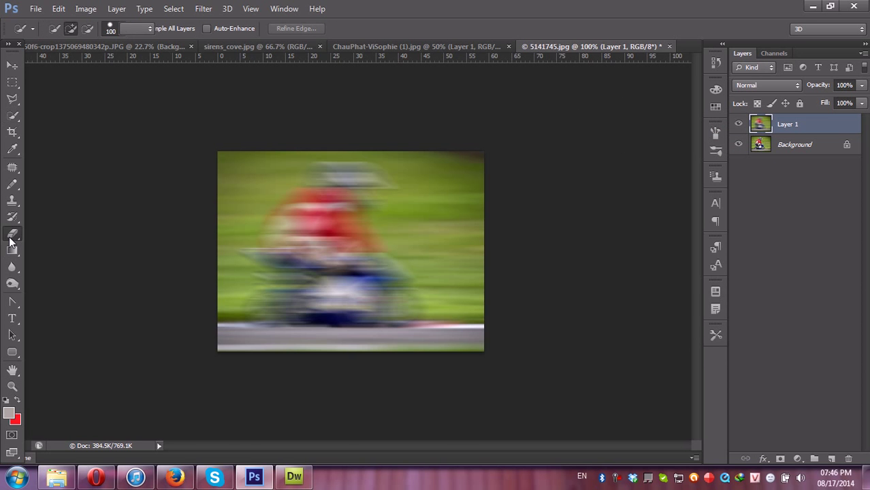
key("bracketleft")
key("bracketleft")
key("bracketleft")
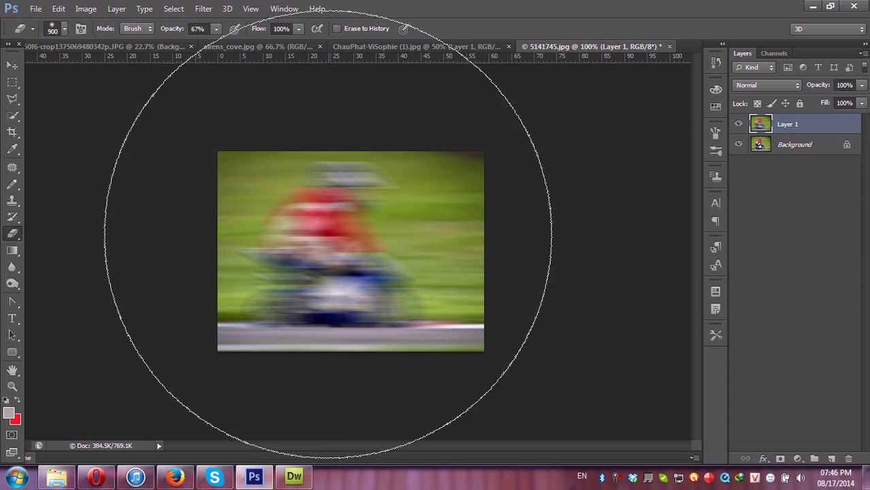
mouse_move(311, 208)
left_mouse_down()
mouse_move(326, 194)
mouse_move(333, 219)
left_mouse_up()
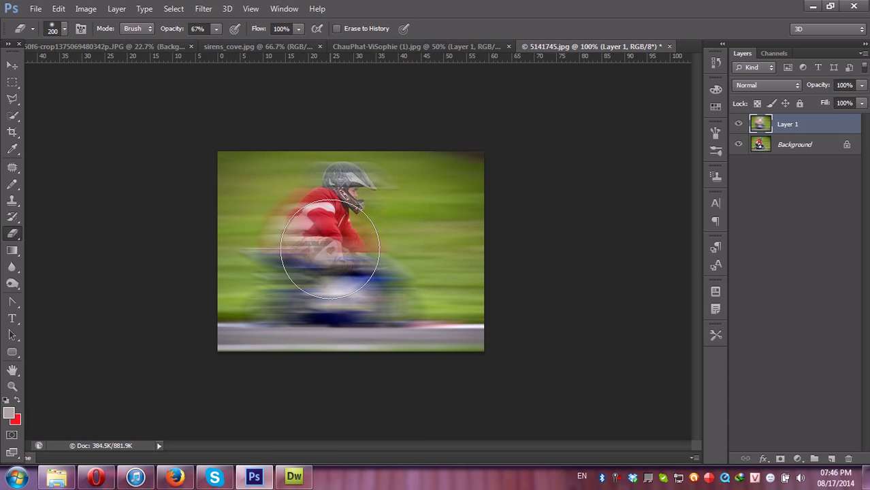
key("ctrl+z")
Step: At 32% eraser opacity, erase the blur to reveal the sharp rider
left_click(215, 33)
left_click_drag(217, 42, 194, 43)
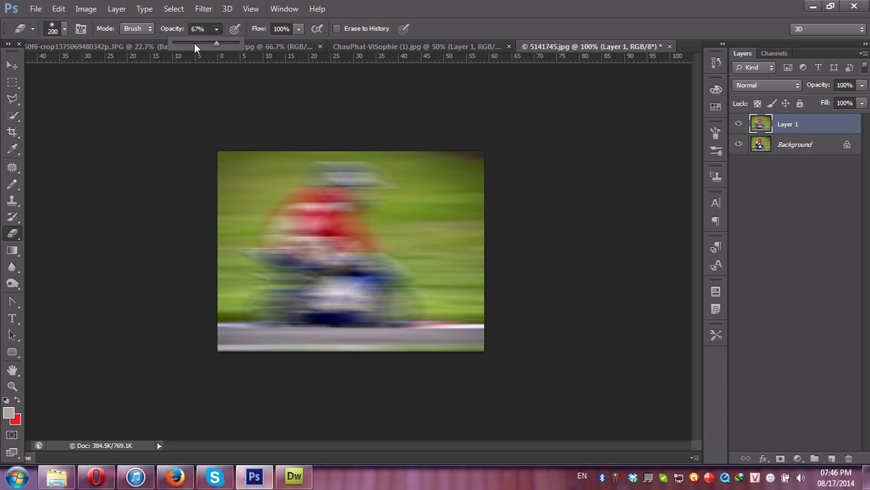
mouse_move(361, 157)
left_mouse_down()
mouse_move(346, 171)
mouse_move(340, 218)
mouse_move(272, 311)
mouse_move(369, 301)
mouse_move(360, 326)
left_mouse_up()
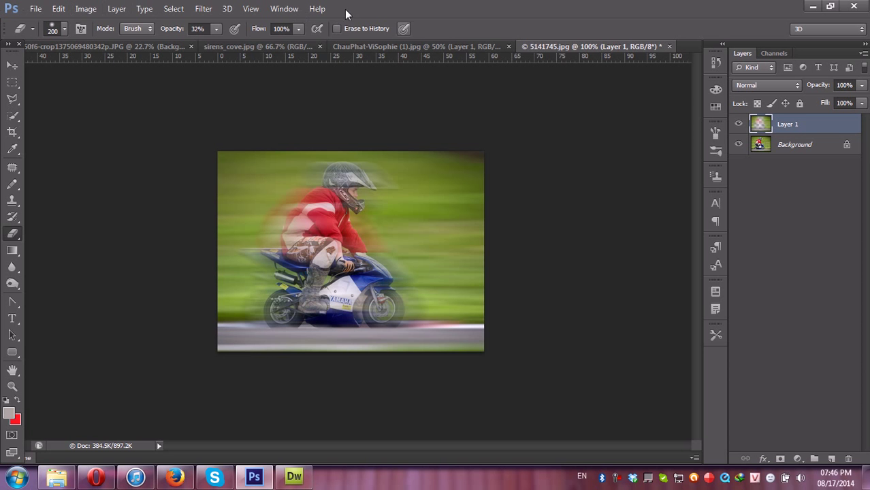
left_click(196, 9)
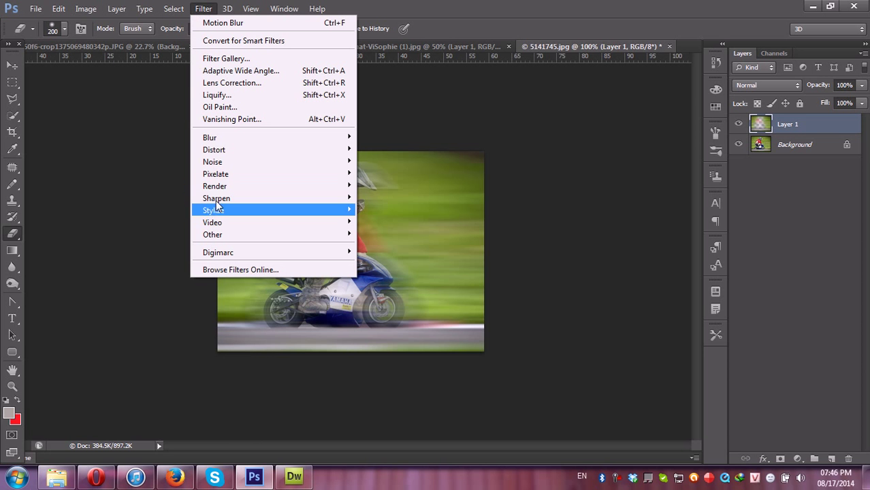
mouse_move(210, 137)
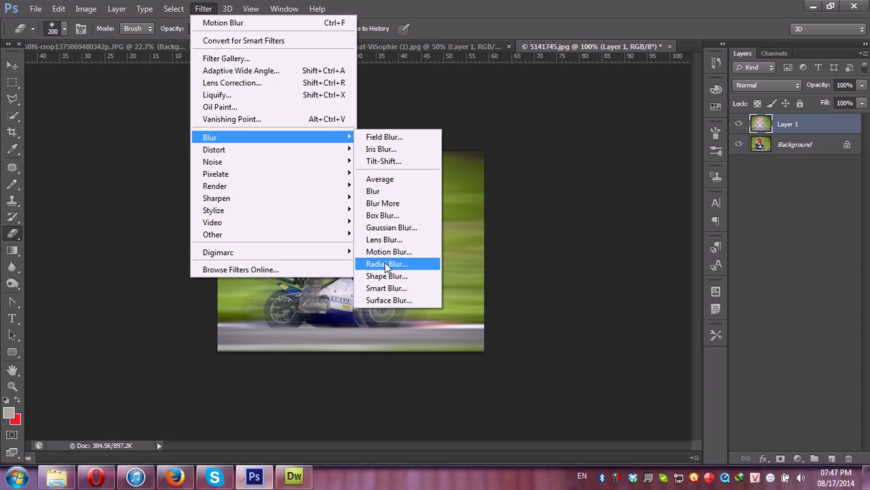
Step: Drag sirens_cove.jpg from the tap9 folder in Explorer into Photoshop
left_click(57, 477)
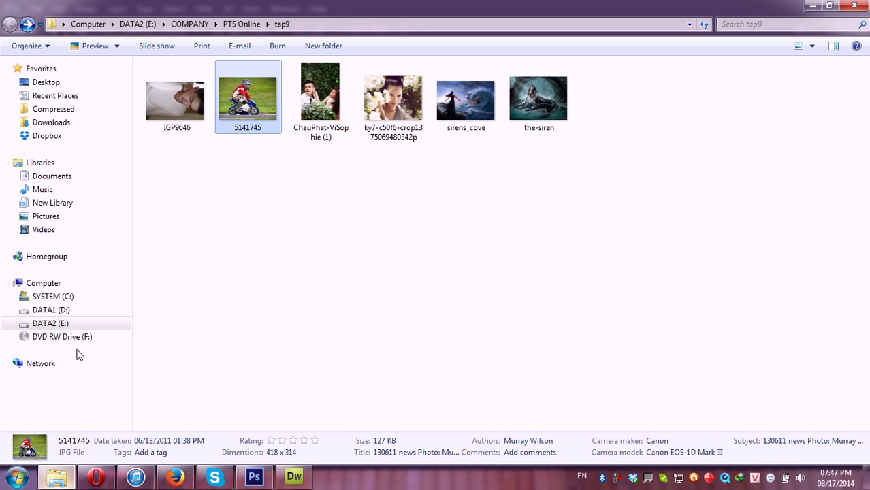
left_click(414, 155)
left_click_drag(465, 109, 254, 476)
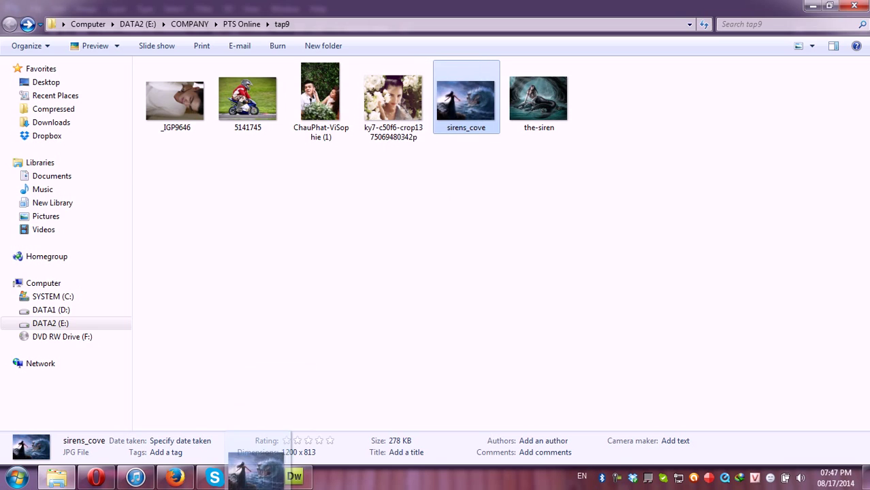
left_click_drag(622, 425, 726, 421)
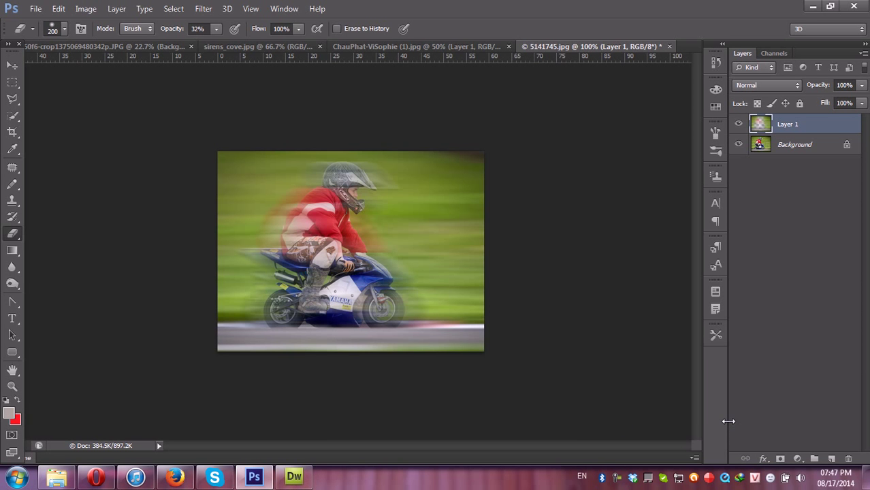
left_click(56, 476)
mouse_move(462, 99)
left_mouse_down()
mouse_move(735, 418)
mouse_move(722, 423)
left_mouse_up()
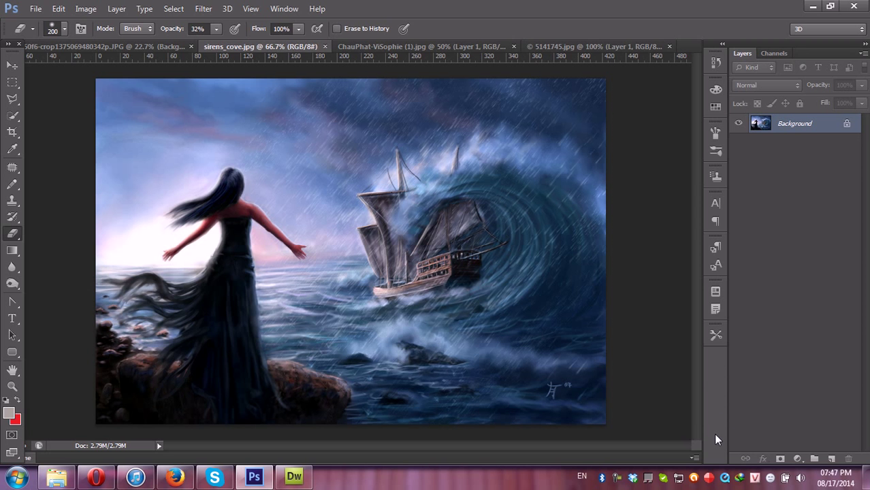
Step: Duplicate the seascape's Background onto Layer 1
left_click(195, 11)
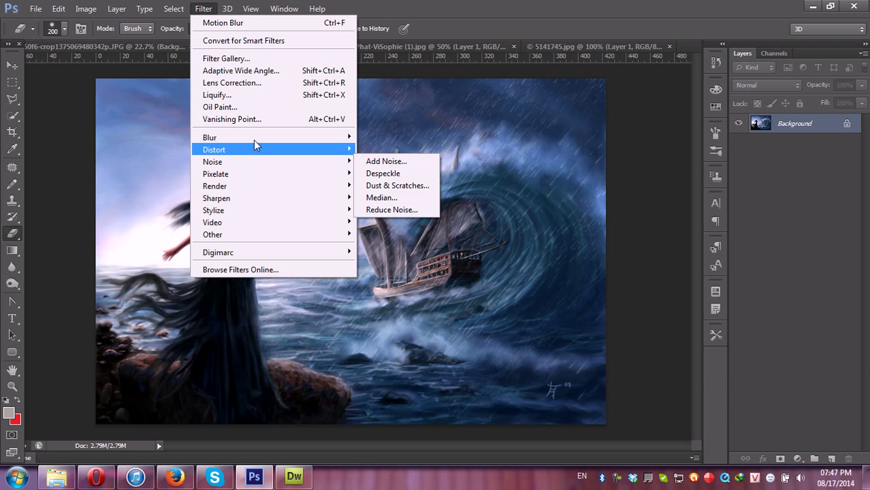
mouse_move(272, 137)
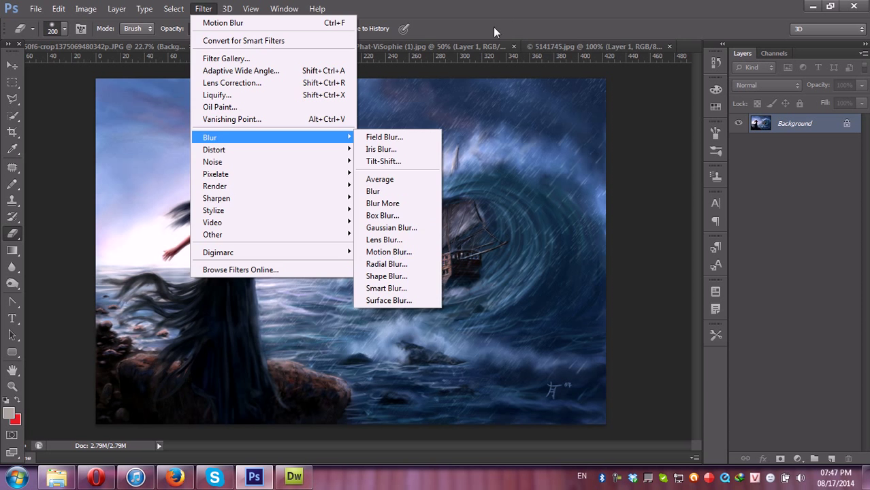
left_click(507, 5)
key("ctrl+j")
Step: Try a Zoom radial blur of amount 15 on Layer 1, then undo it
left_click(203, 8)
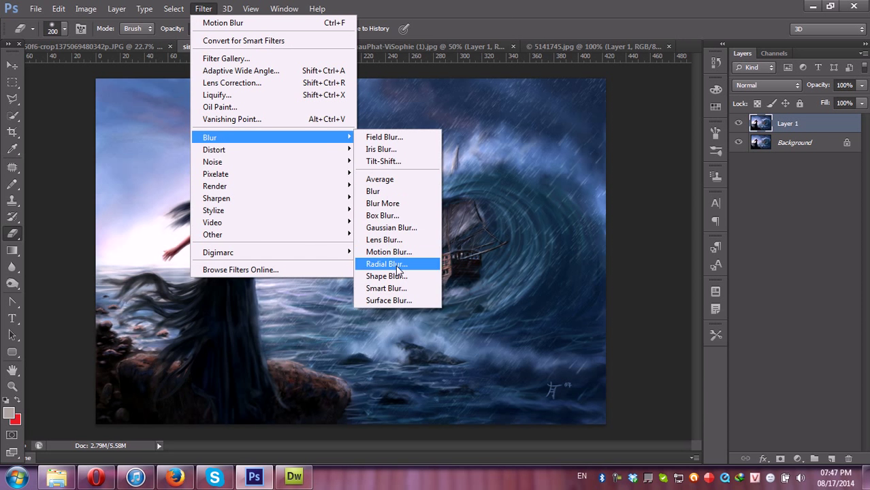
left_click(397, 266)
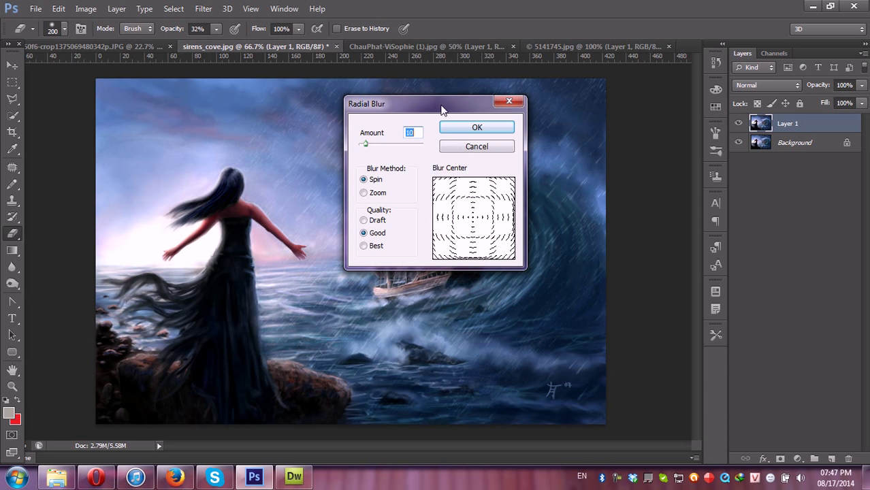
left_click_drag(444, 111, 562, 144)
left_click(482, 221)
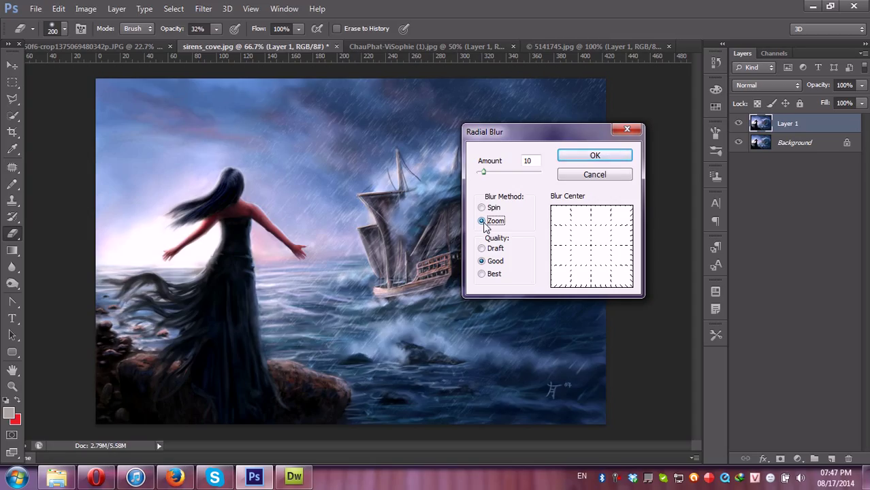
left_click_drag(485, 174, 489, 174)
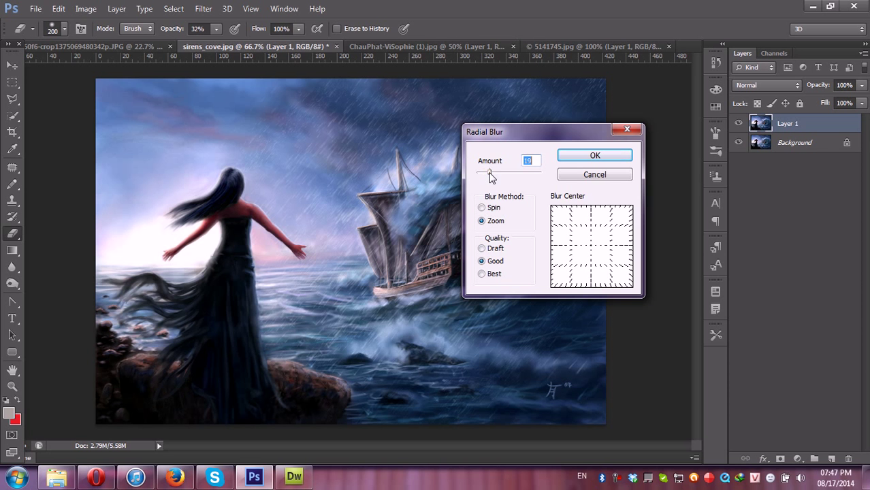
left_click(568, 155)
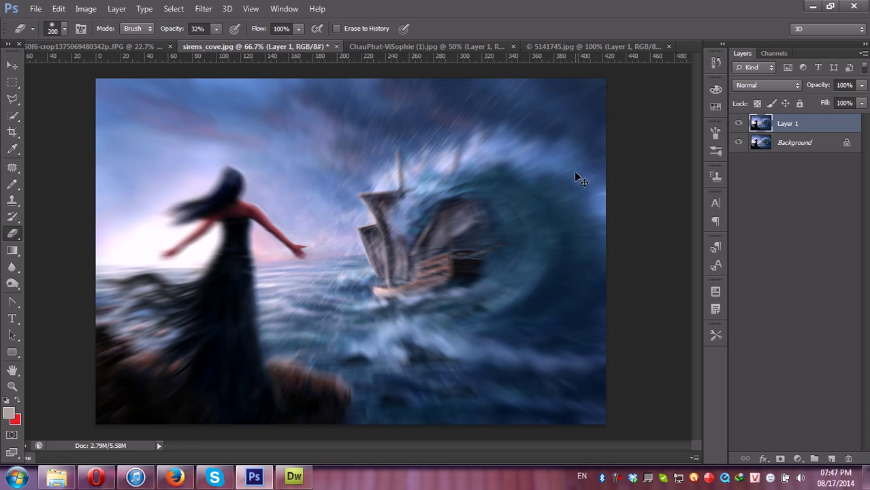
key("ctrl+z")
left_click(204, 8)
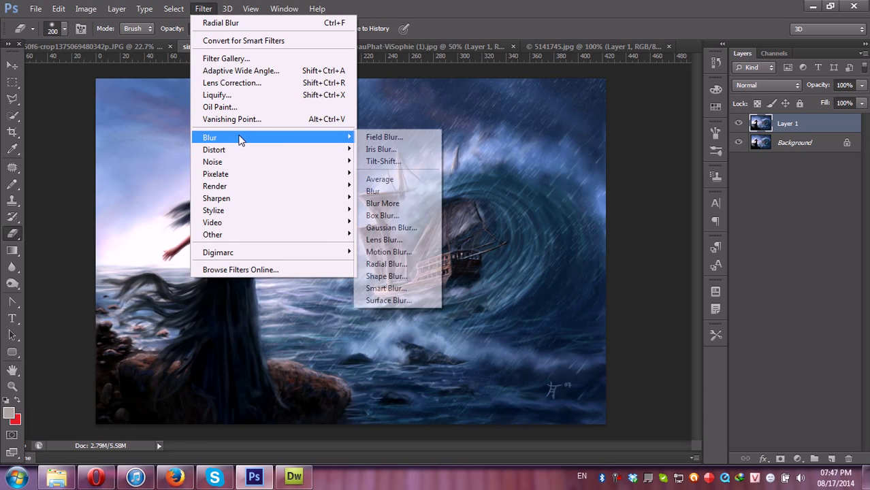
Step: Apply a Spin radial blur of amount 15 to Layer 1
left_click(378, 263)
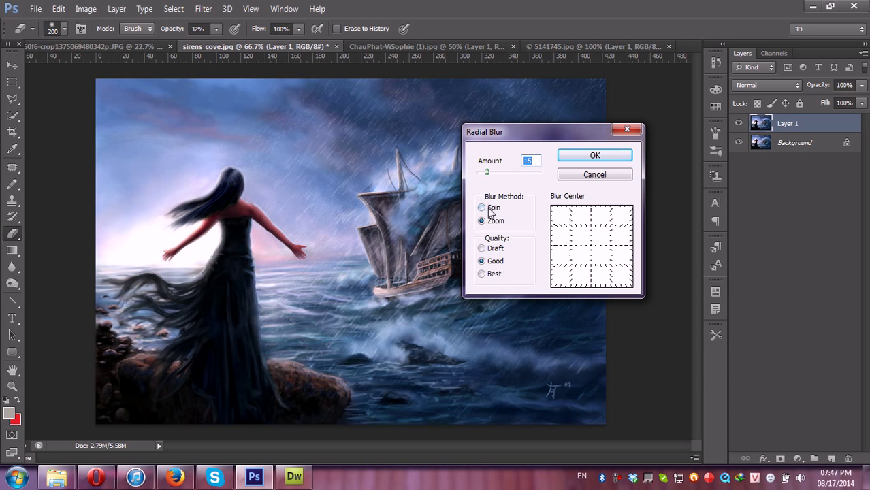
left_click(488, 208)
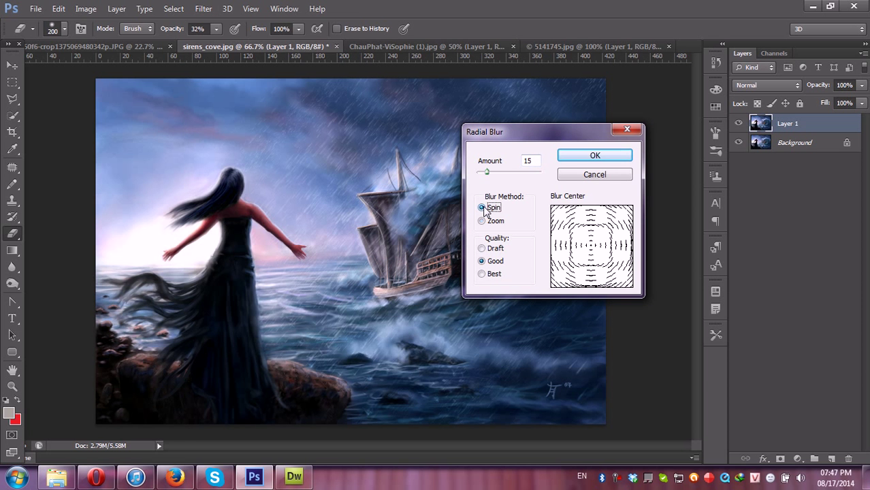
left_click(614, 160)
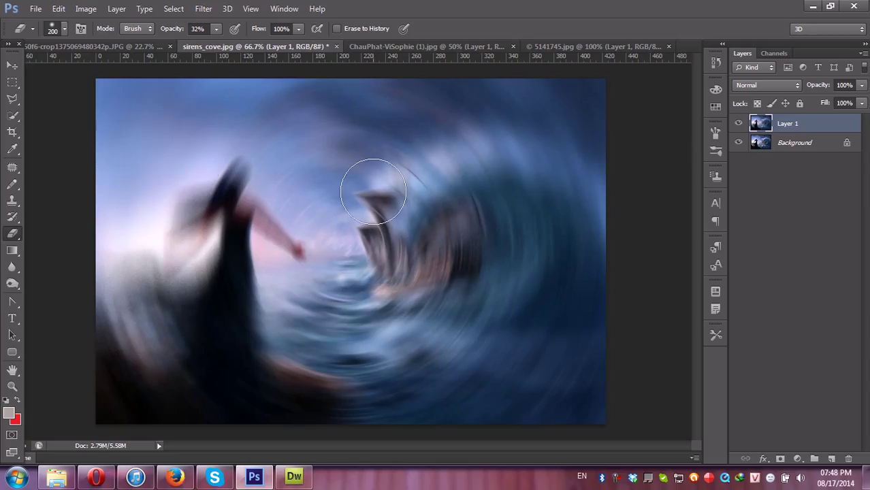
Step: Erase the blur off the woman and ship with an 800-pixel eraser
key("bracketright")
key("bracketright")
key("bracketright")
mouse_move(262, 194)
left_mouse_down()
mouse_move(223, 243)
mouse_move(241, 277)
mouse_move(437, 250)
mouse_move(439, 200)
mouse_move(450, 274)
left_mouse_up()
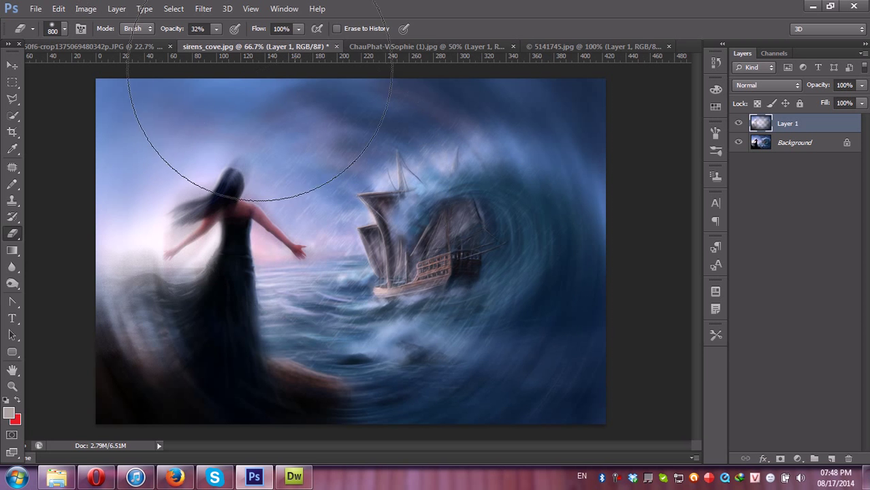
left_click(242, 10)
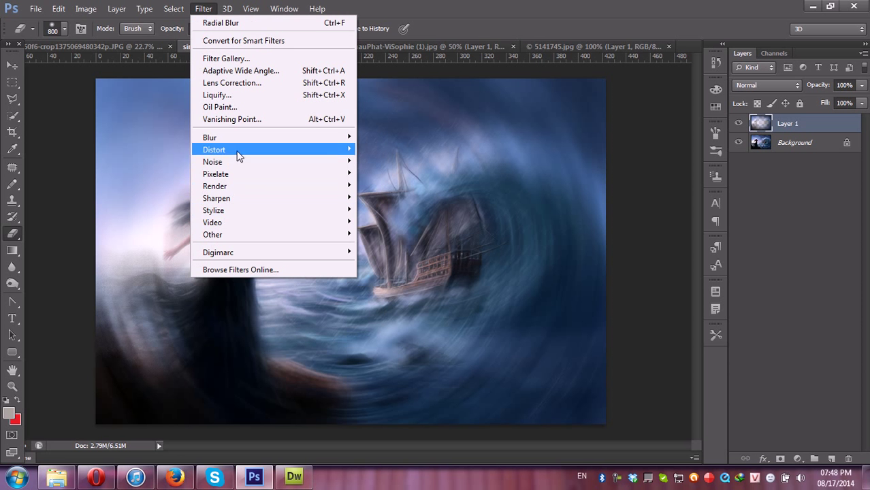
mouse_move(209, 138)
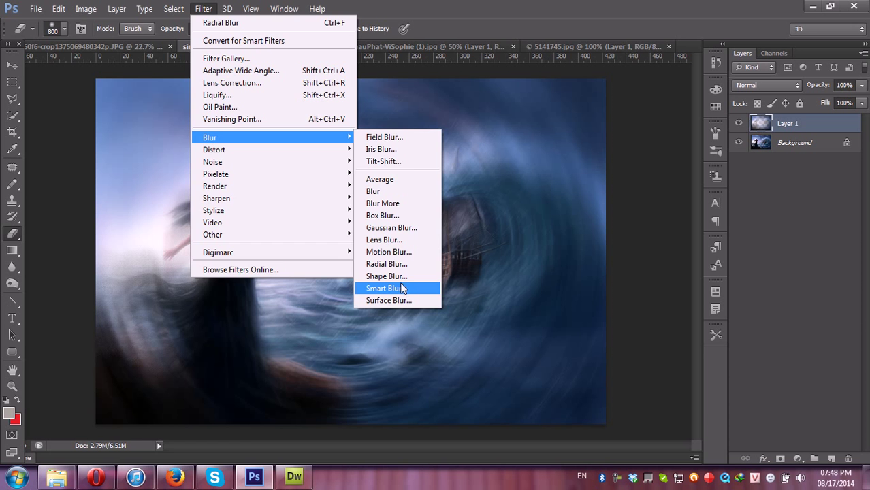
Step: Apply another Spin radial blur at Best quality with amount 83
left_click(401, 264)
left_click(482, 274)
left_click(481, 250)
left_click(481, 261)
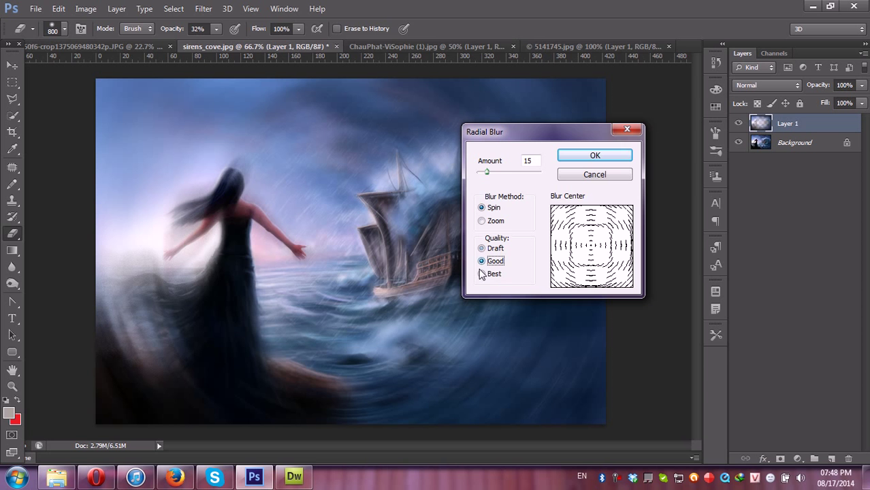
left_click(508, 172)
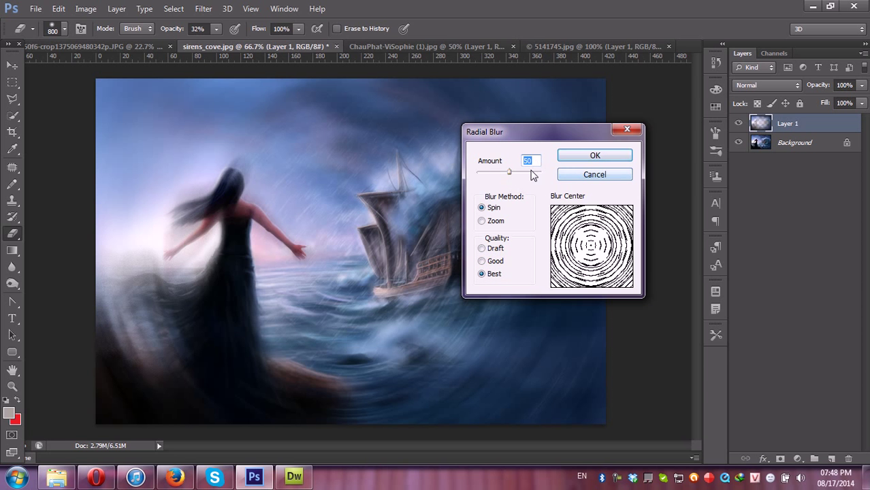
left_click(531, 170)
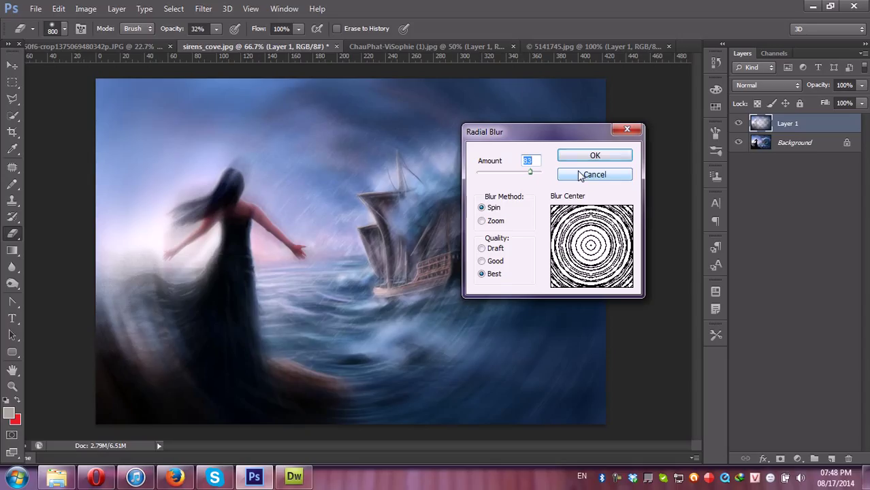
left_click(590, 154)
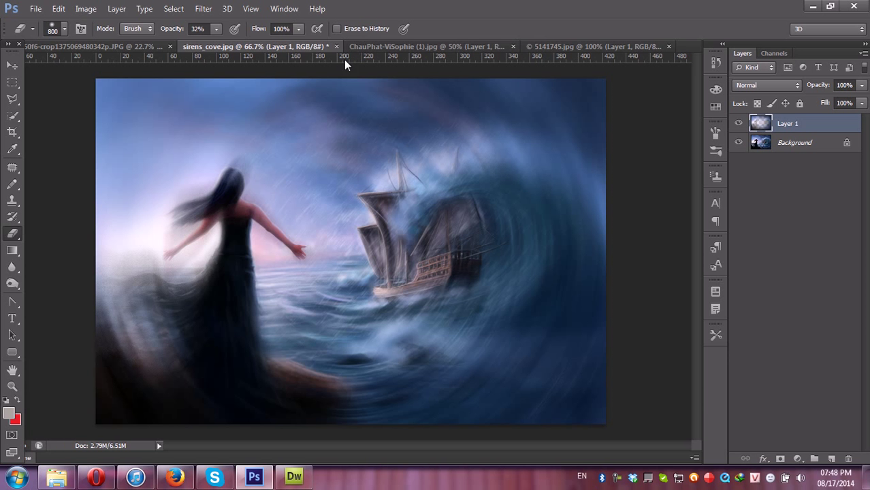
Step: Test the last radial blur on the flower portrait, then undo it
left_click(61, 46)
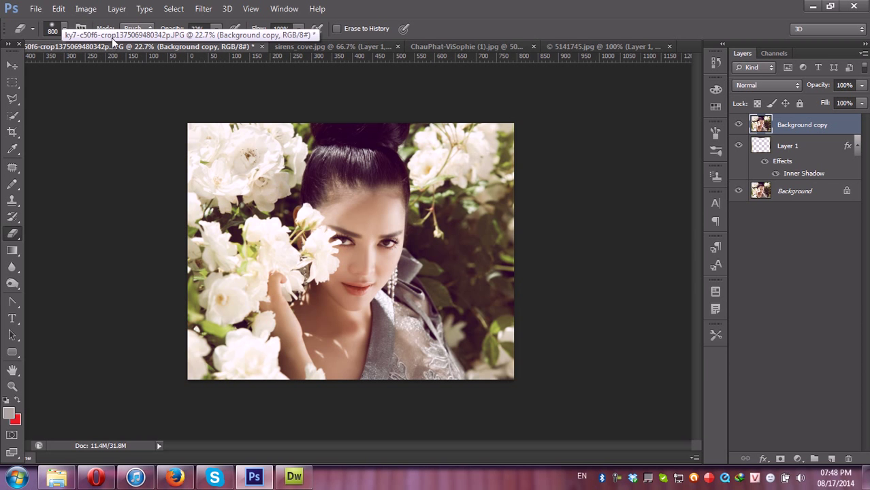
left_click(203, 8)
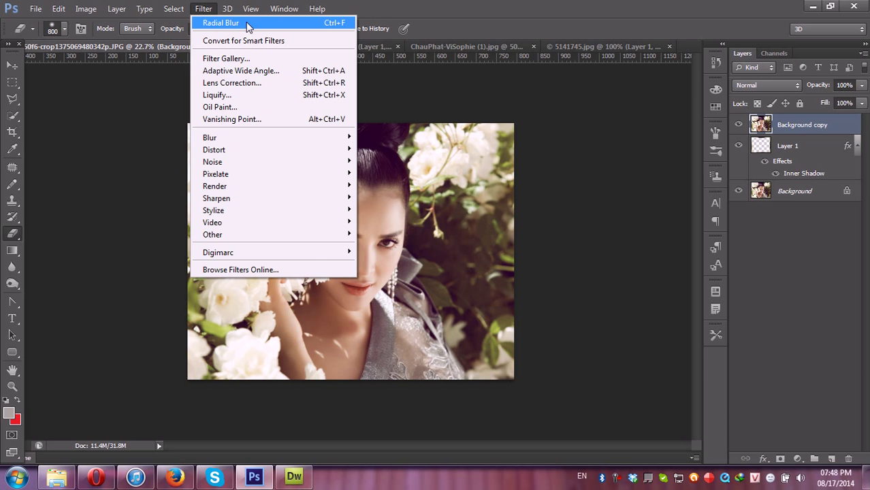
left_click(453, 8)
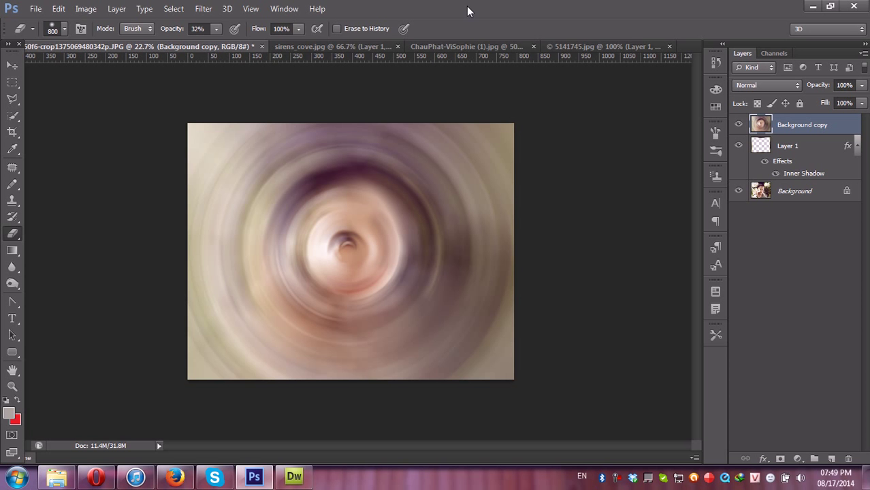
key("ctrl+z")
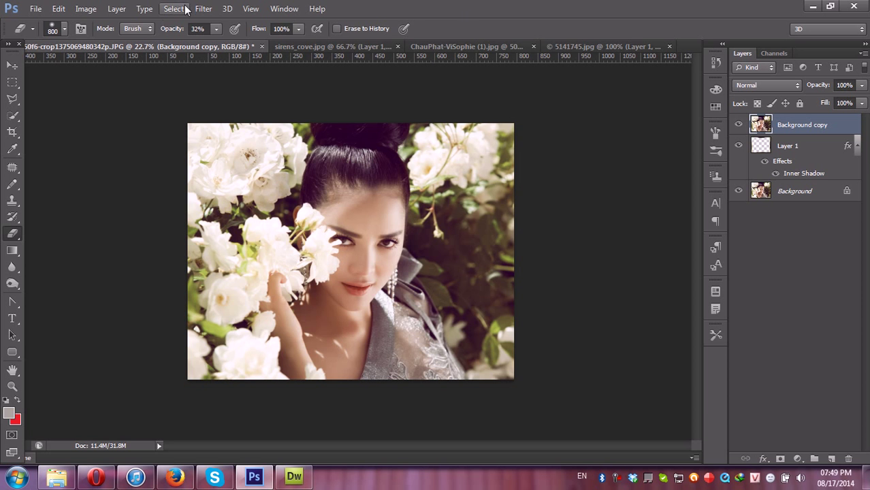
Step: Drag the-siren.jpg from Explorer into Photoshop
left_click(202, 9)
mouse_move(209, 137)
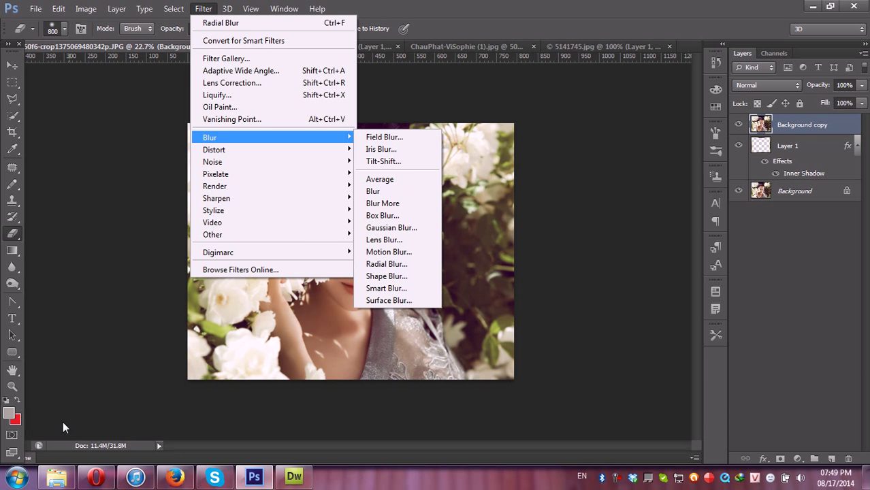
left_click(64, 469)
mouse_move(540, 90)
left_mouse_down()
mouse_move(257, 469)
mouse_move(744, 378)
left_mouse_up()
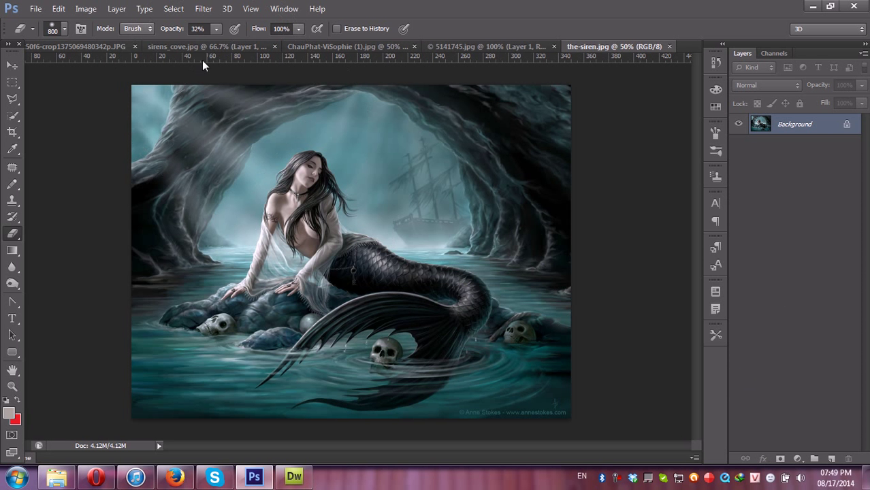
Step: Preview a Shape Blur on the mermaid with arrow and music-note shapes at about 80 px
left_click(204, 8)
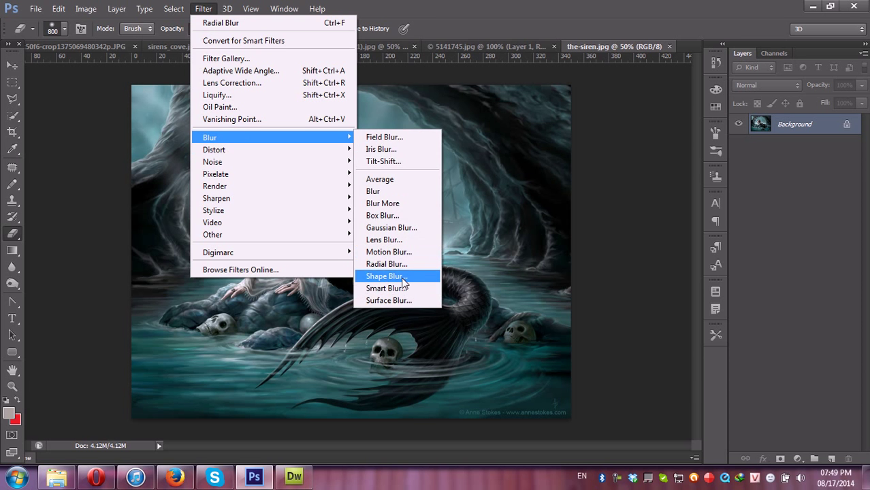
left_click(400, 276)
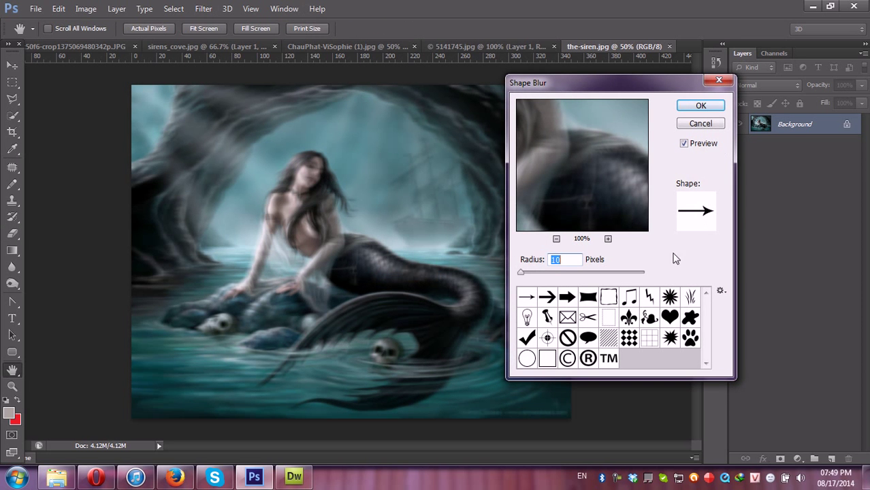
left_click(530, 274)
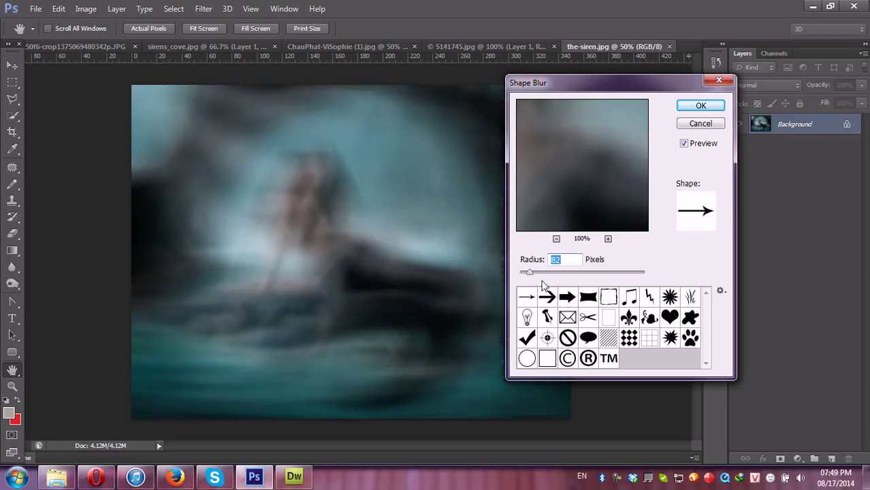
left_click(546, 298)
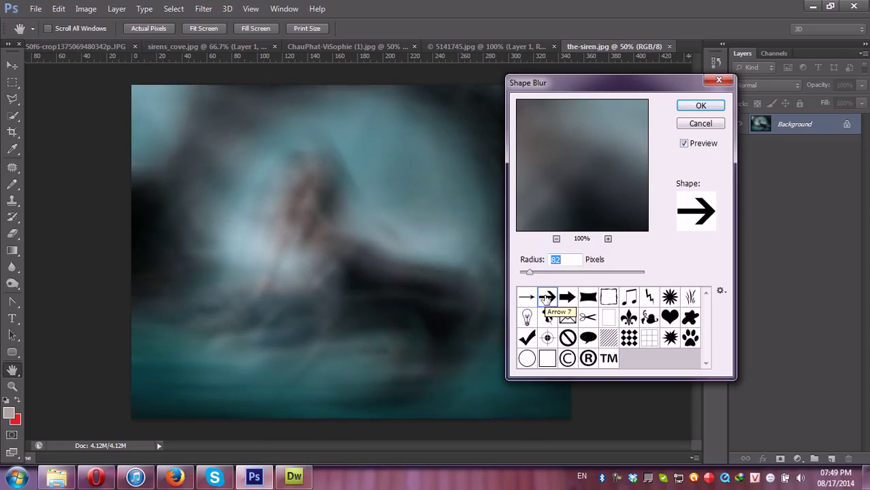
key("Down")
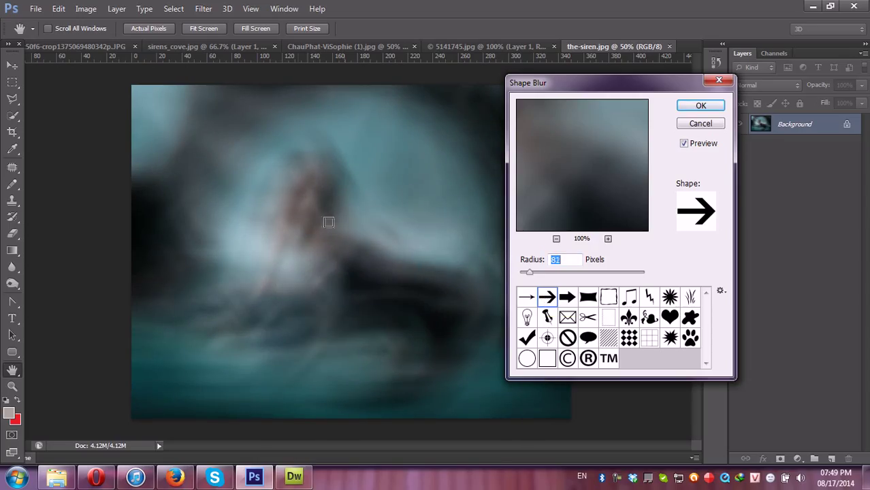
key("Down")
left_click(630, 297)
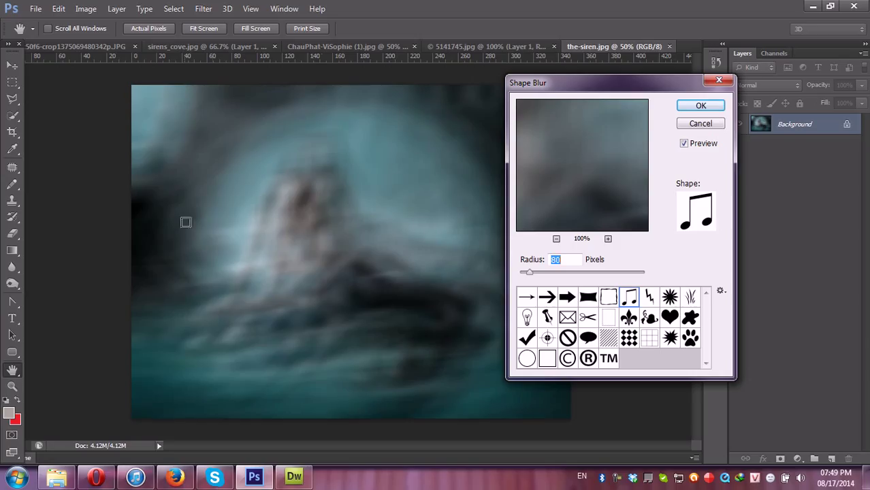
key("Down")
Step: Try heart, copyright and bulb shapes, then apply the paw print at about 64 px
left_click(671, 318)
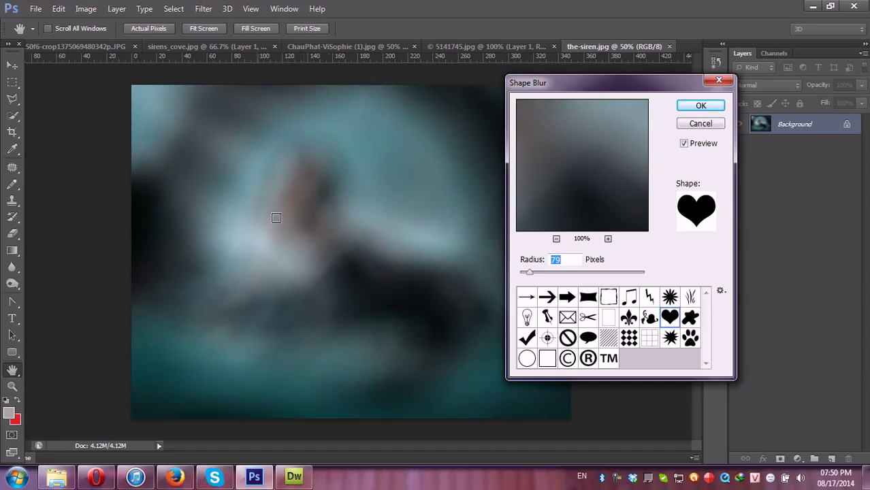
left_click_drag(530, 273, 529, 280)
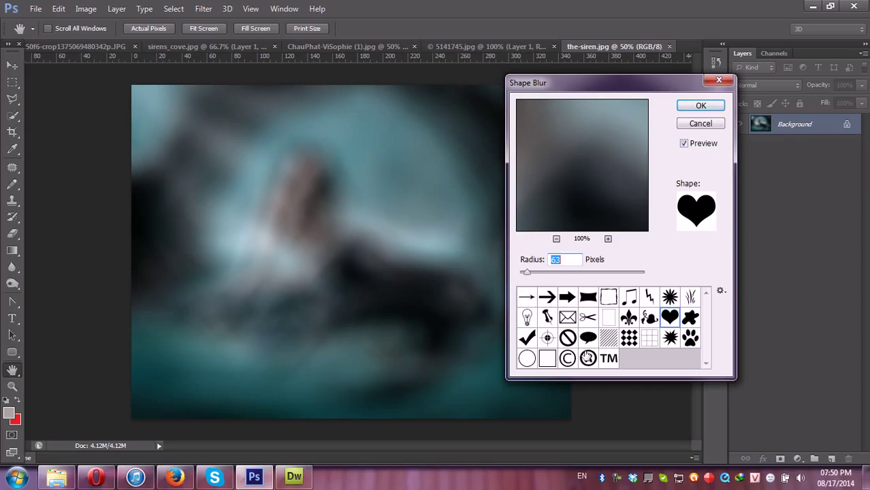
left_click(565, 360)
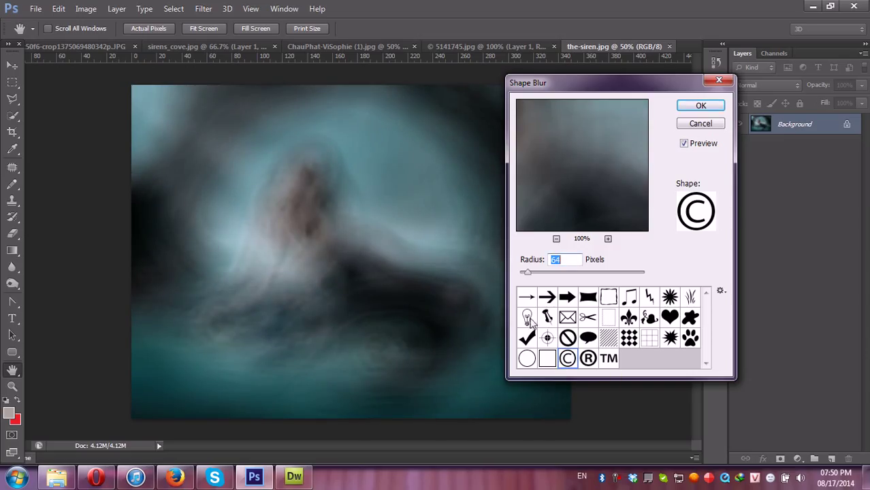
left_click(527, 318)
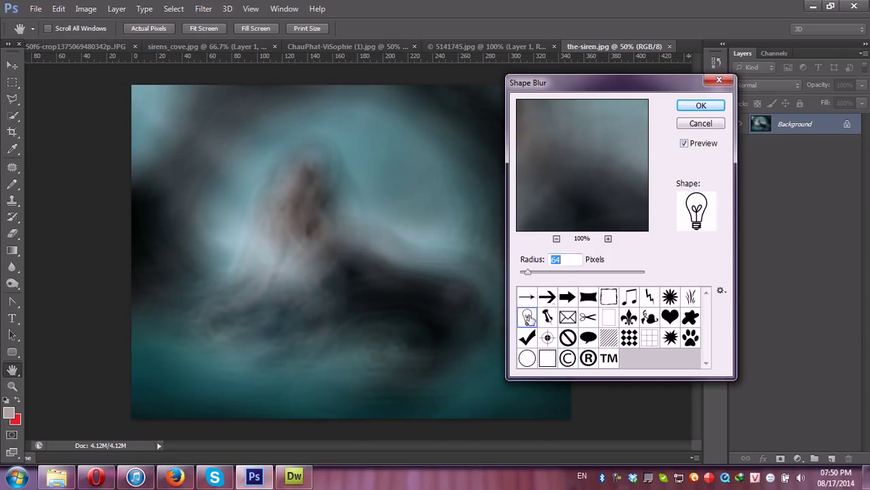
left_click(690, 339)
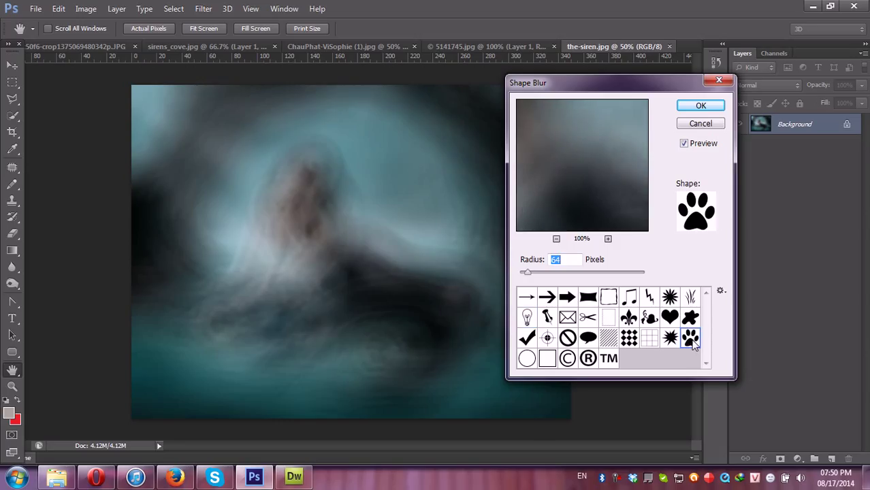
left_click(696, 105)
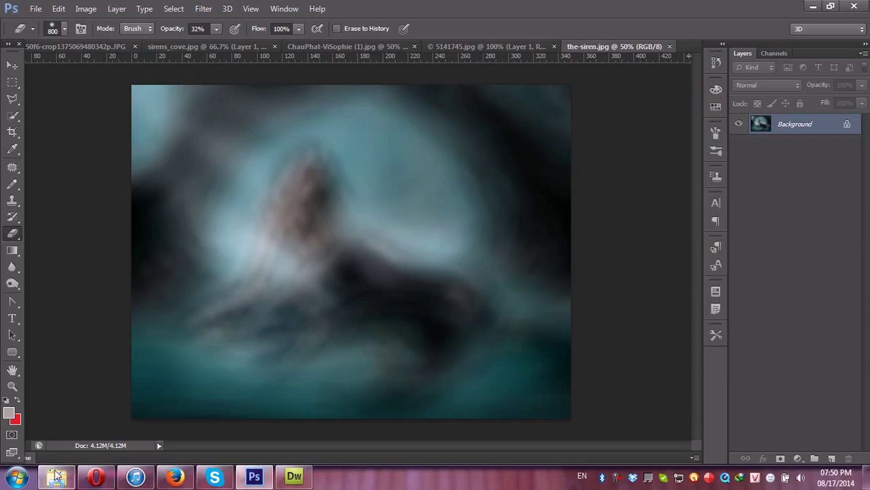
Step: Apply a Smart Blur with radius 65.9 and threshold 70.3 to the mermaid image
left_click(204, 8)
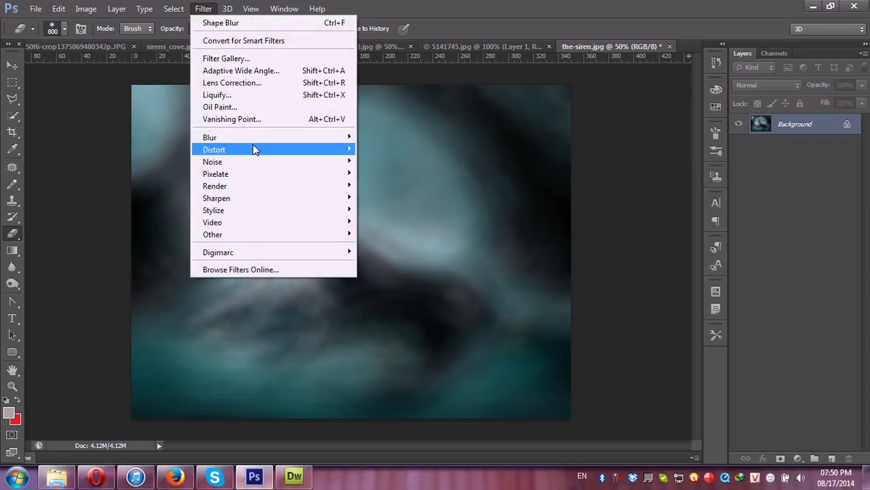
mouse_move(210, 137)
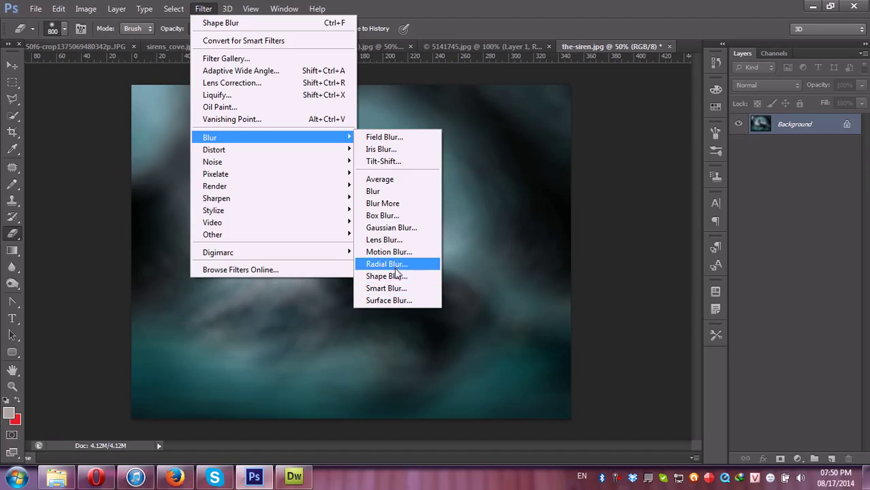
left_click(392, 289)
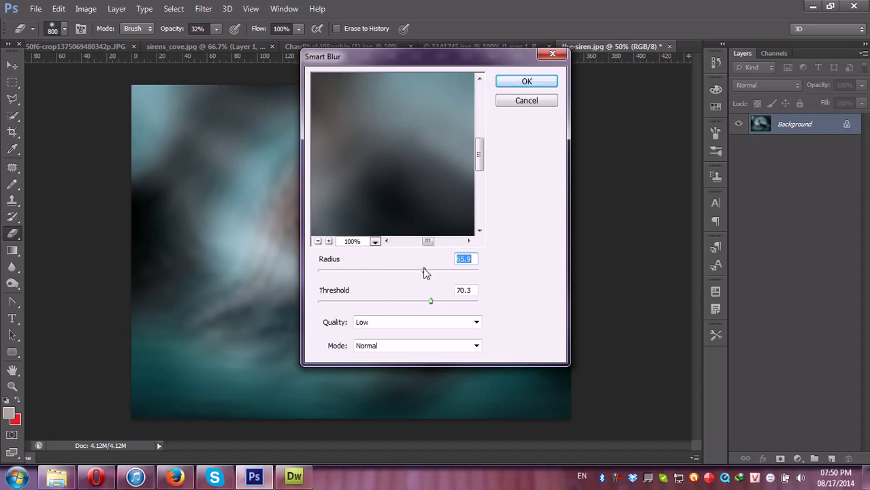
key("Tab")
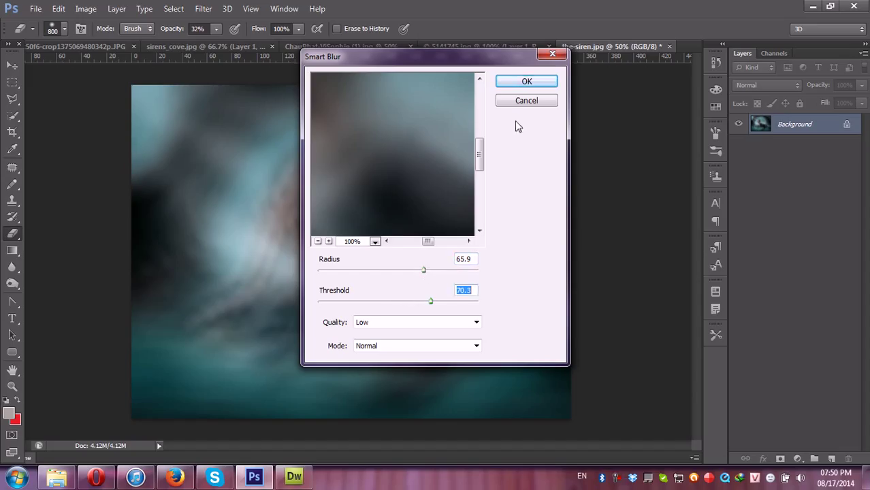
key("Return")
Step: Drag the _IGP9646.JPG portrait from Explorer into Photoshop
left_click(204, 8)
mouse_move(210, 137)
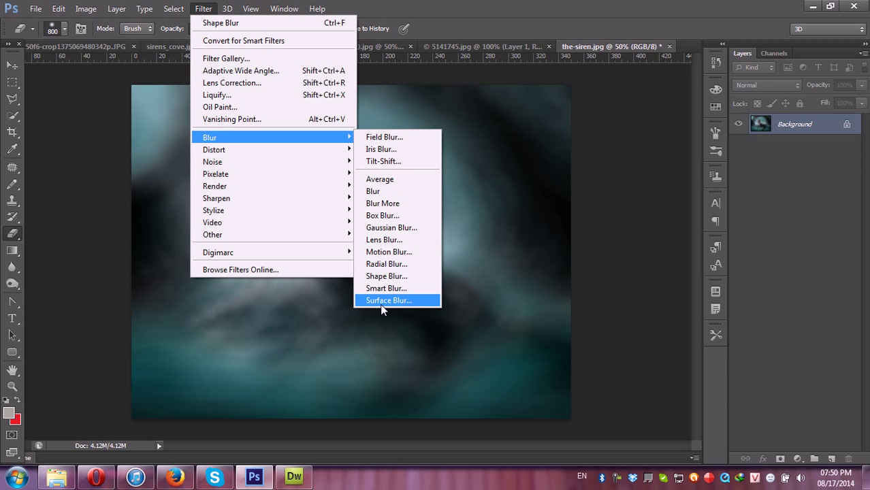
left_click(56, 477)
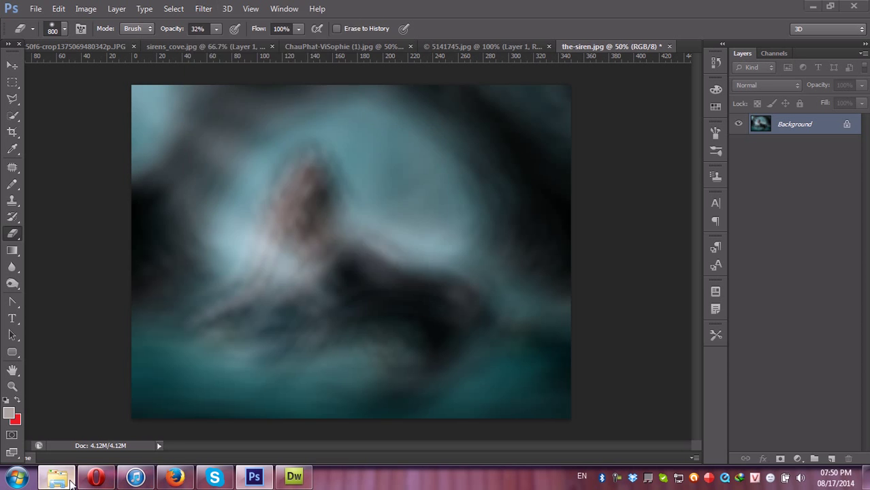
left_click(174, 102)
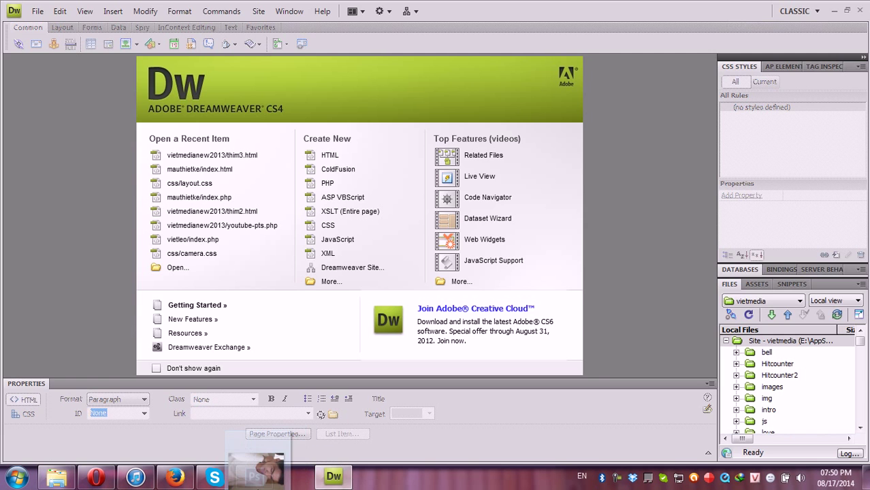
left_click(254, 477)
left_click_drag(257, 470, 722, 420)
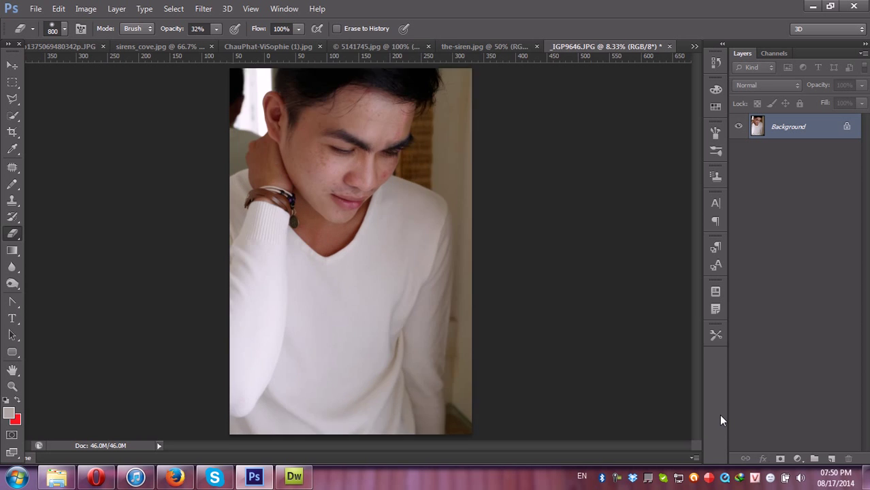
Step: Zoom in on the portrait and duplicate its Background to Layer 1
key("ctrl+plus")
key("ctrl+plus")
key("ctrl+plus")
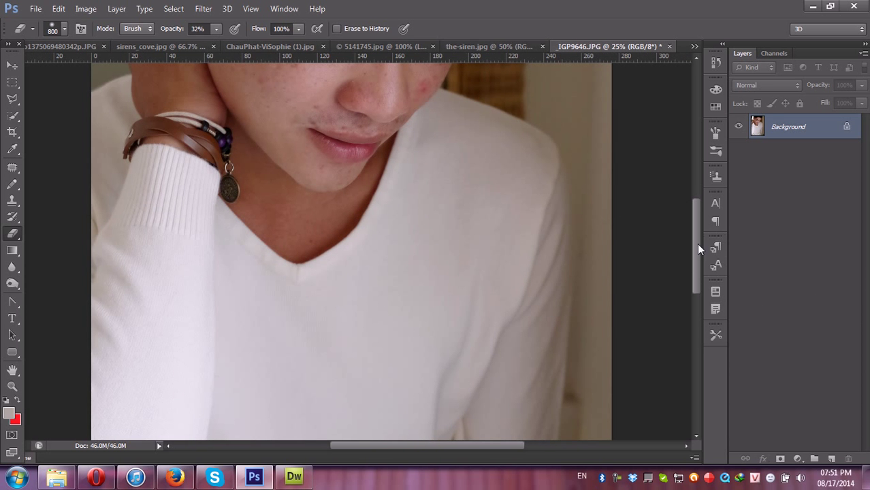
left_click_drag(698, 249, 707, 178)
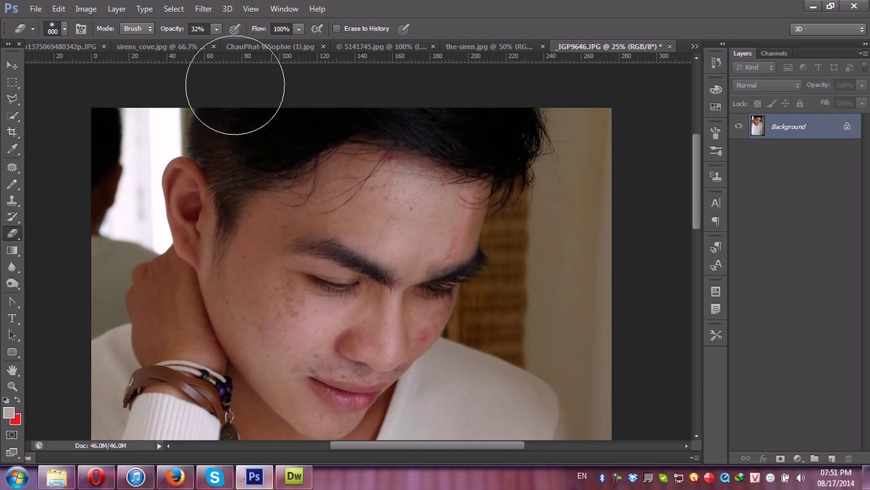
key("ctrl+j")
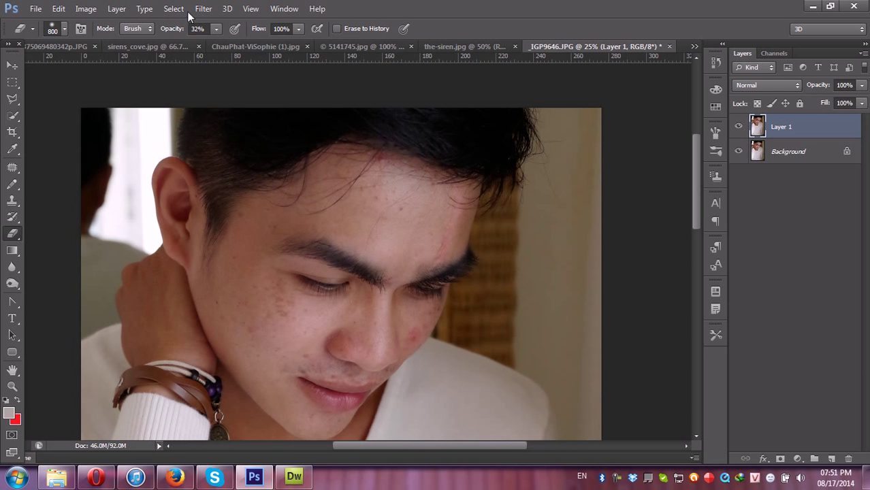
Step: Give Layer 1 a Surface Blur (radius 56, threshold 18) and compare it with the original
left_click(203, 8)
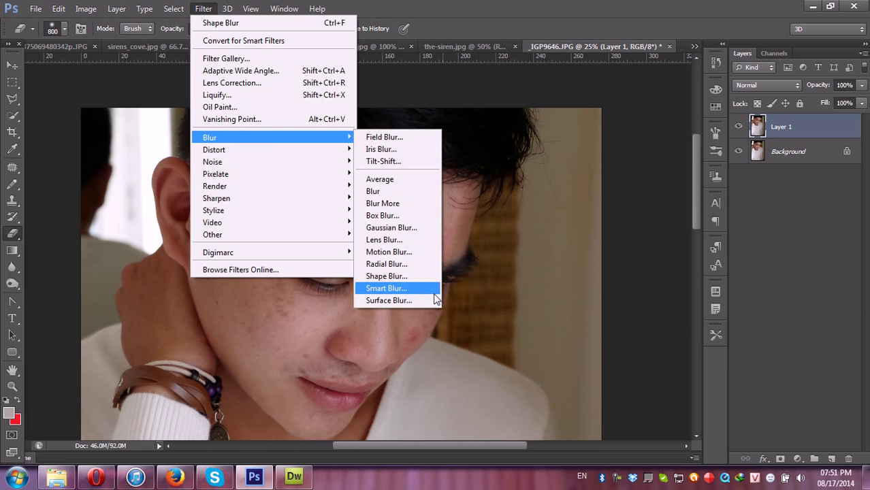
left_click(413, 300)
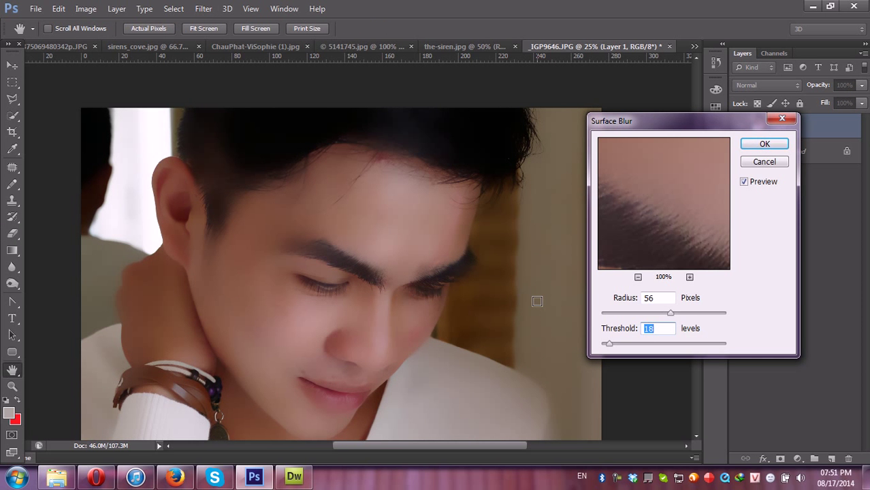
key("Return")
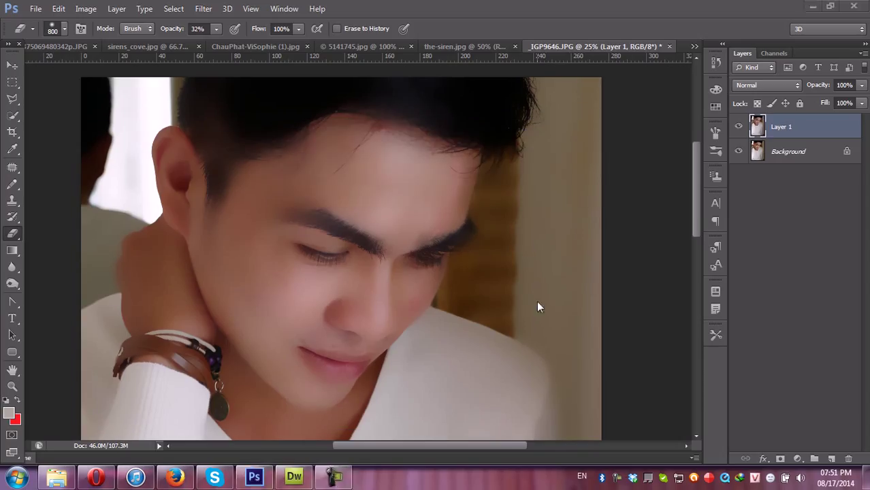
left_click(744, 130)
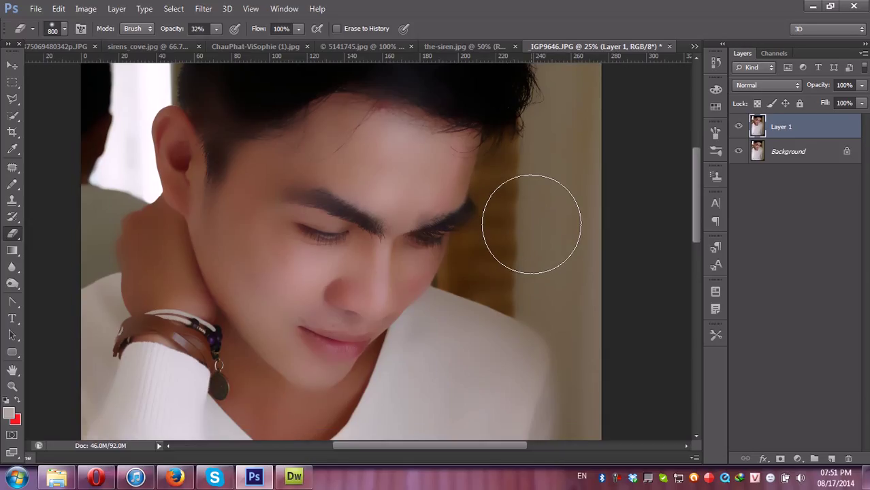
Step: Switch to the sirens_cove.jpg document and show the Filter menu's Blur submenu
left_click(119, 45)
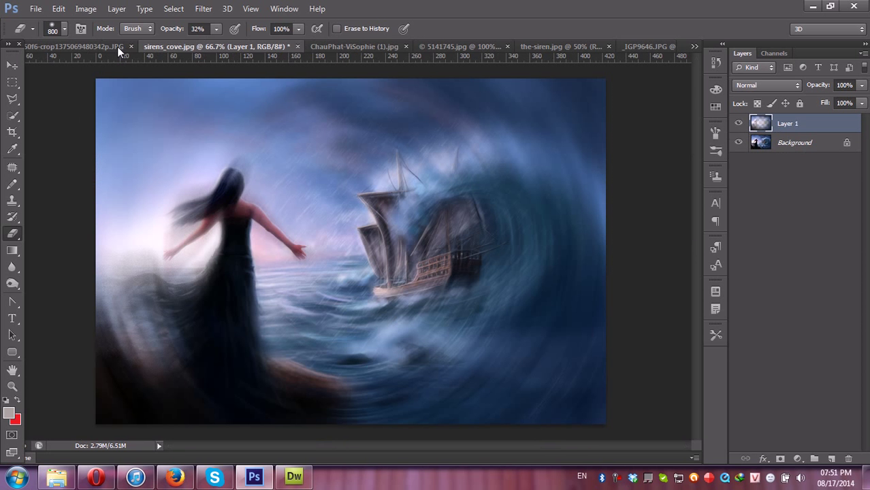
left_click(204, 8)
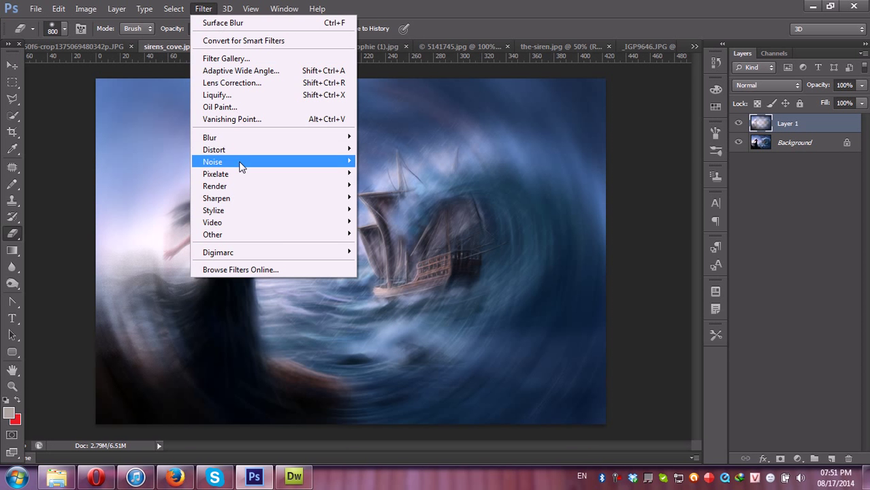